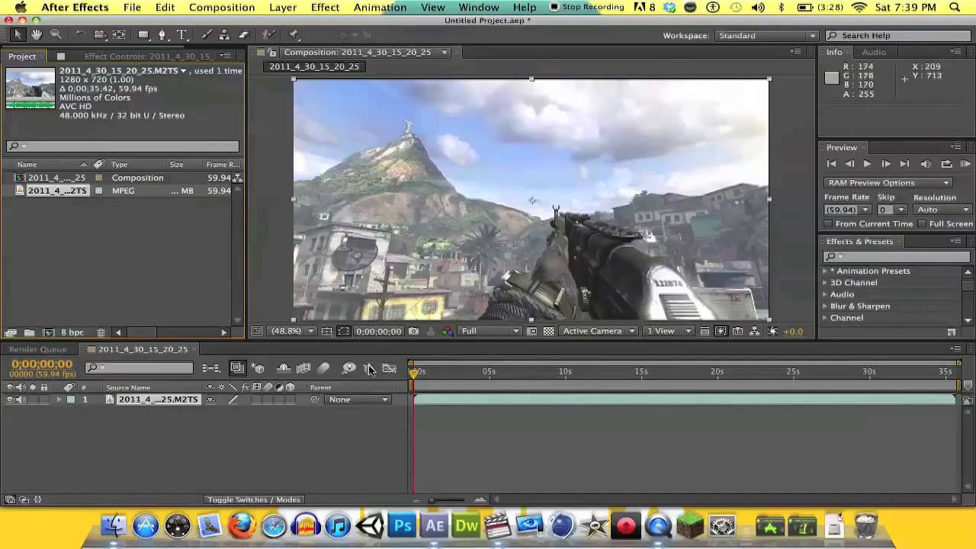
Scrub through the gameplay clip to review its footage, and return the playhead to the start.
click(416, 374)
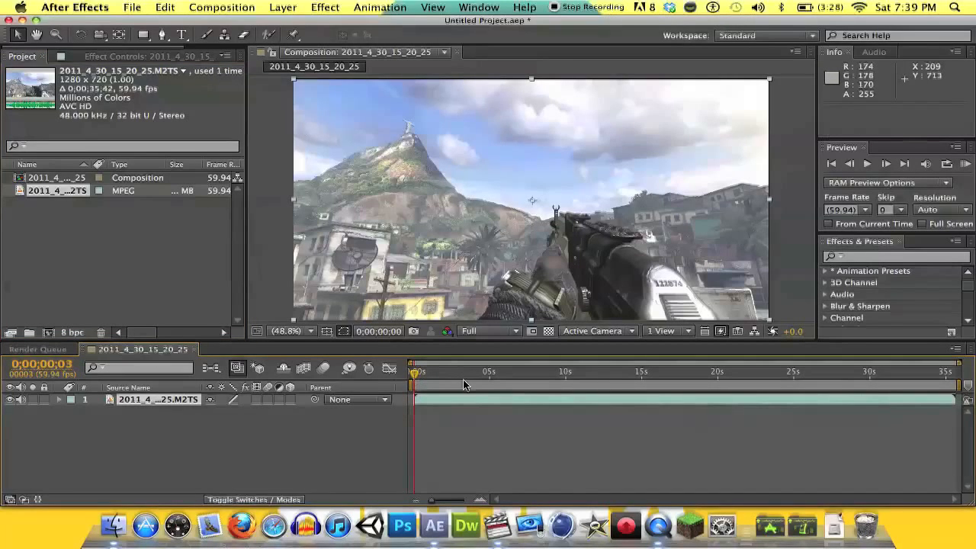
drag(490, 379, 644, 378)
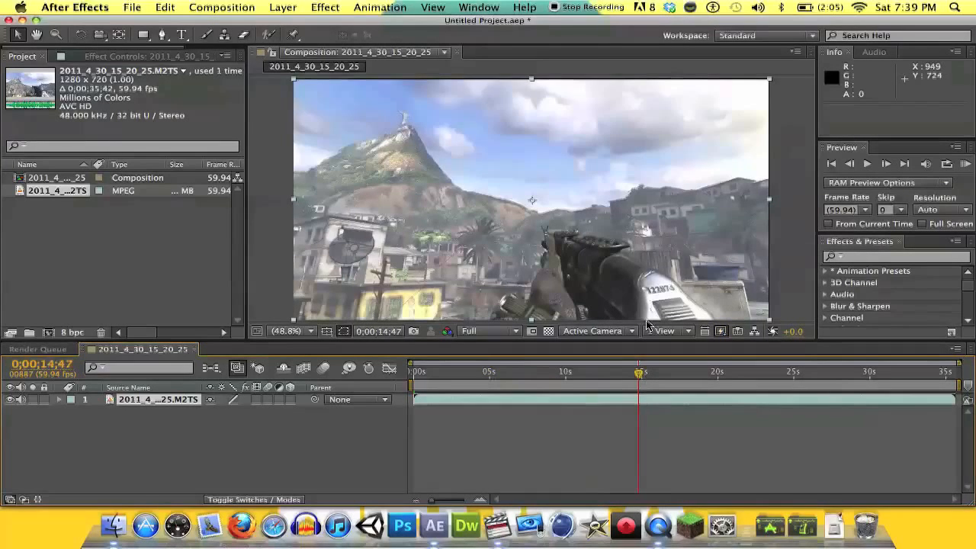
click(653, 376)
click(682, 377)
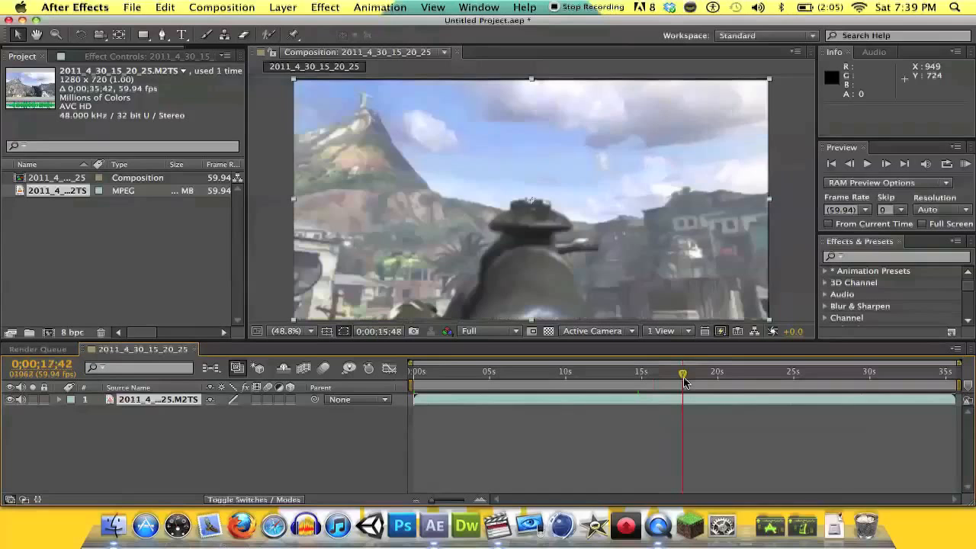
click(702, 378)
click(747, 377)
click(740, 377)
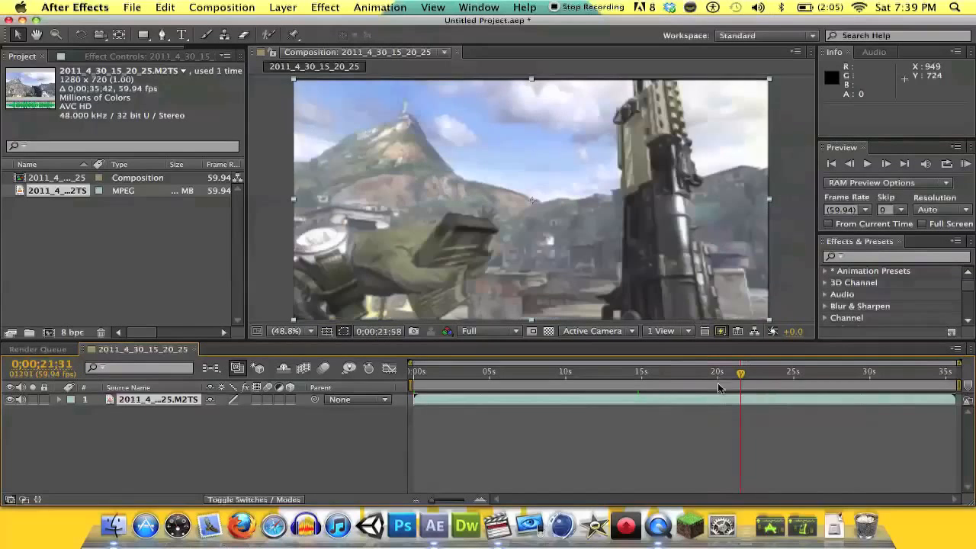
click(447, 375)
click(436, 372)
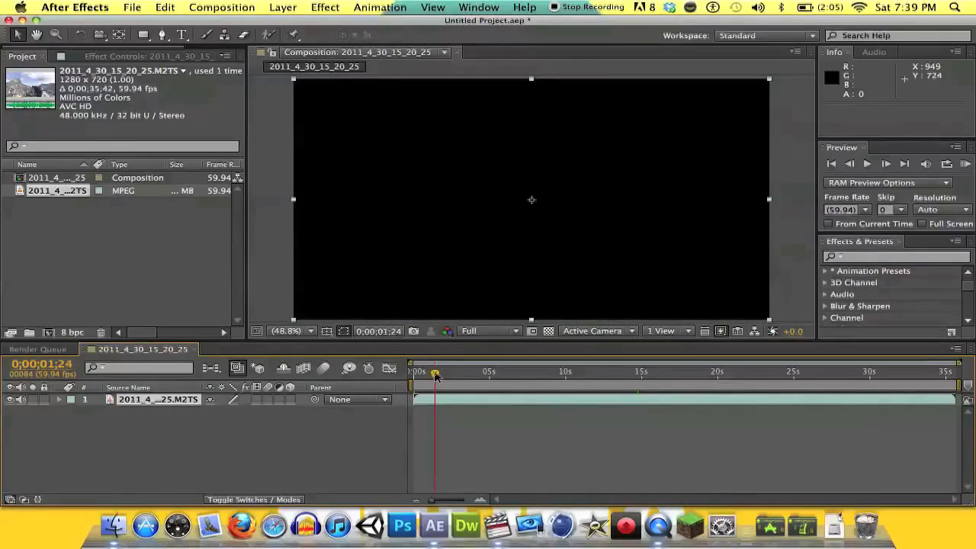
click(414, 372)
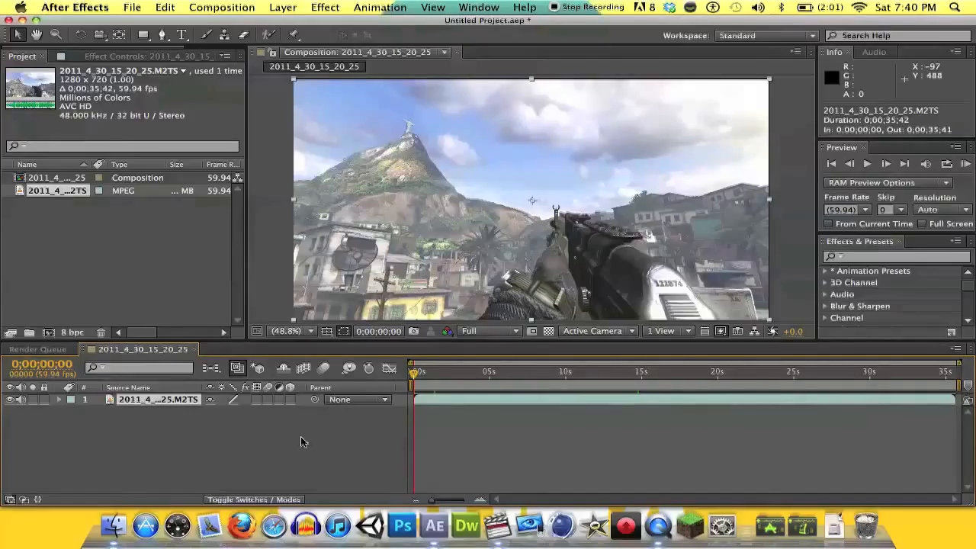
Enable frame blending for the composition and set the footage layer's frame blending to Pixel Motion.
click(306, 368)
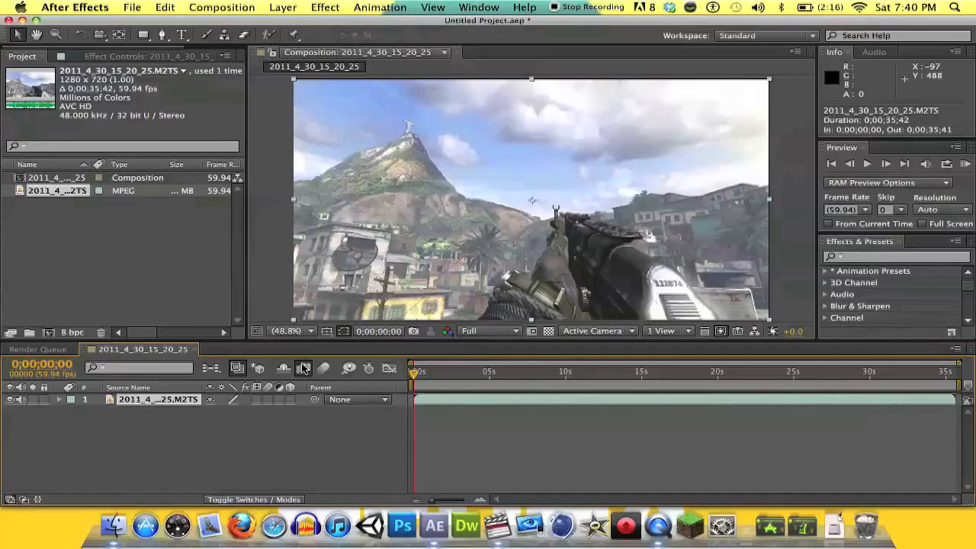
click(288, 7)
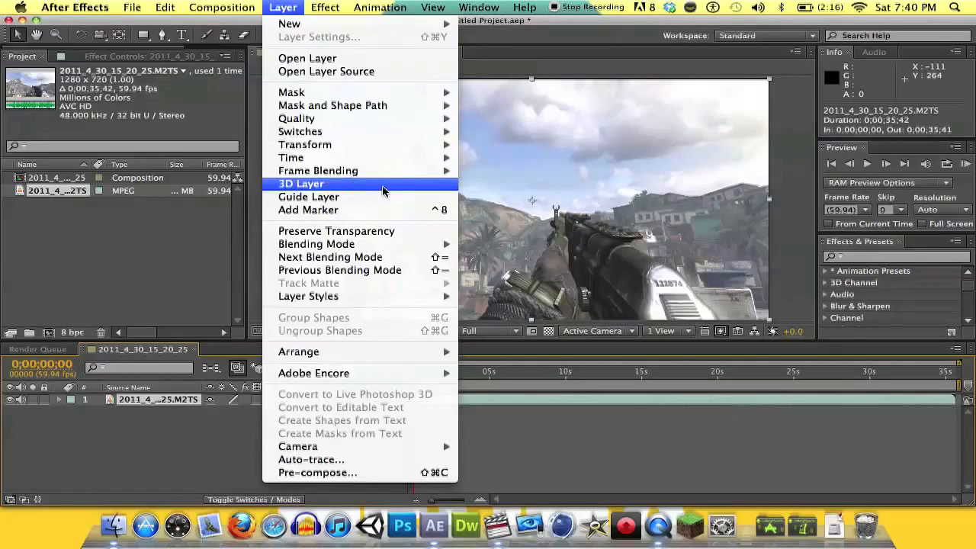
mouse_move(437, 172)
click(500, 198)
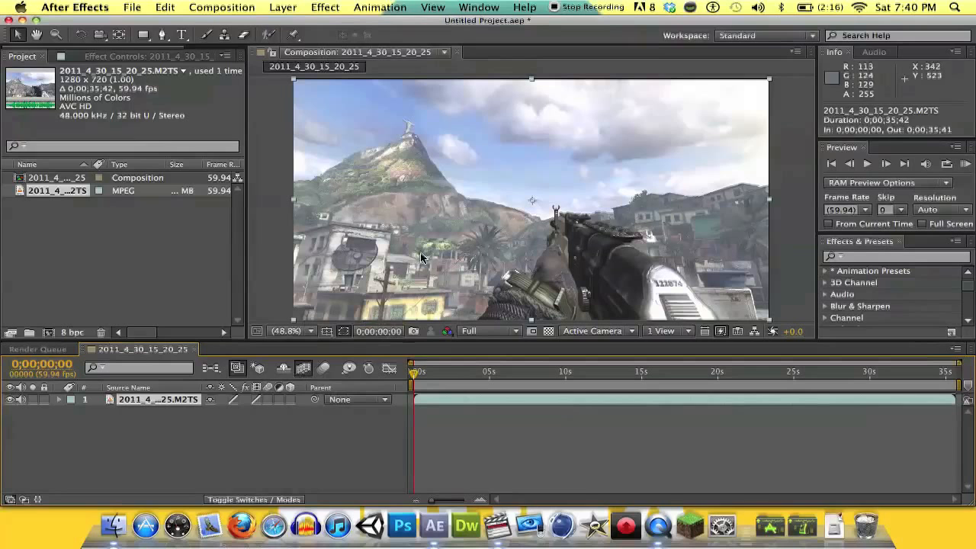
Apply the RE:Vision Twixtor Pro effect to the footage layer, with the playhead at the start.
mouse_move(415, 372)
mouse_down()
mouse_move(436, 374)
mouse_move(404, 381)
mouse_up()
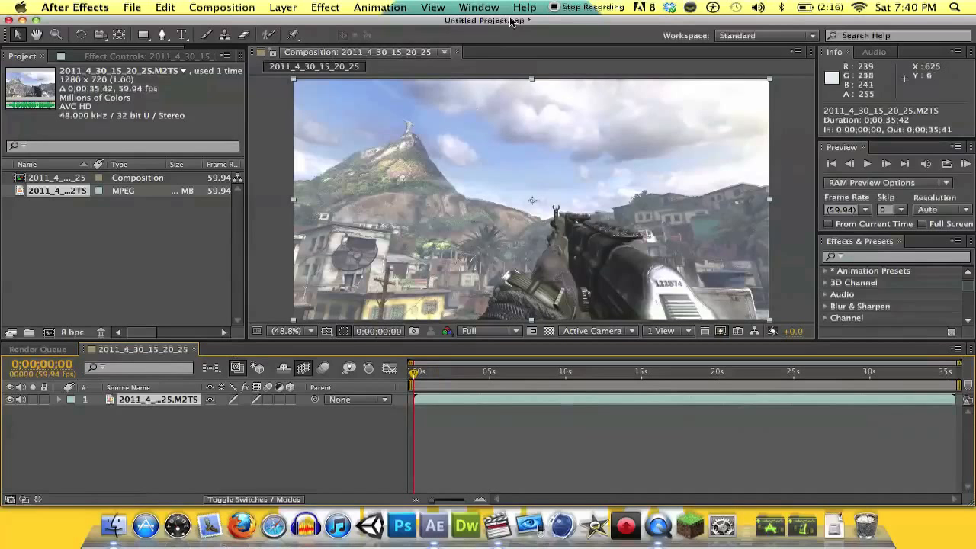
click(331, 7)
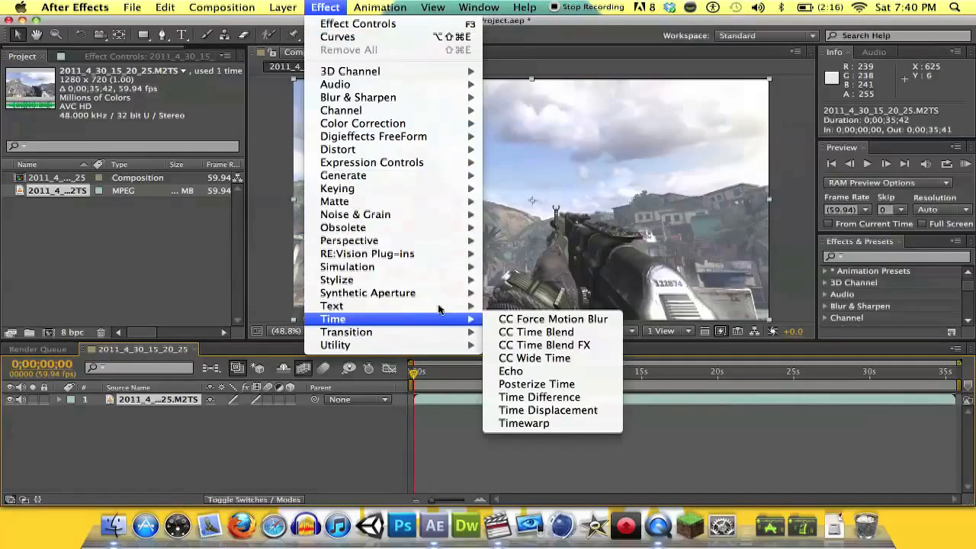
mouse_move(438, 254)
click(529, 320)
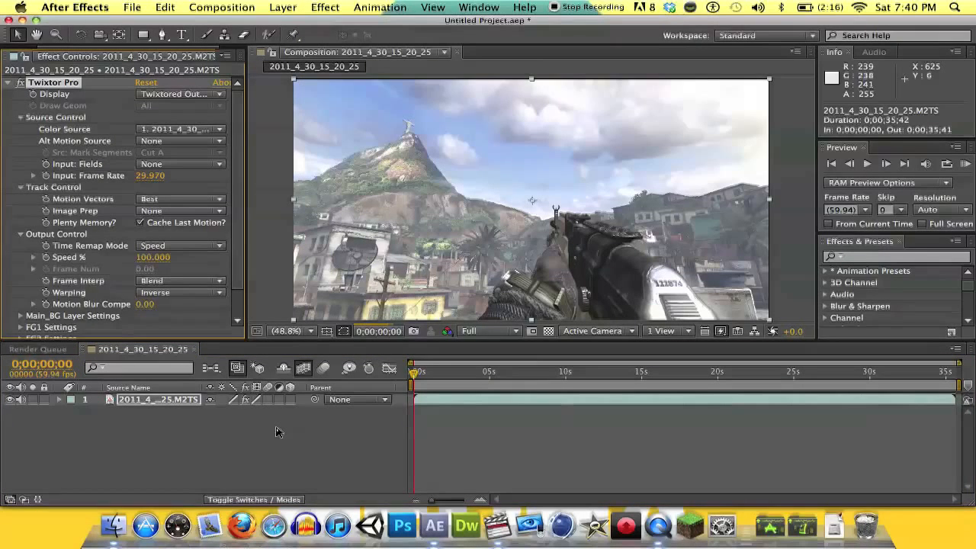
Set Twixtor Pro's input frame rate to 59.94.
click(152, 175)
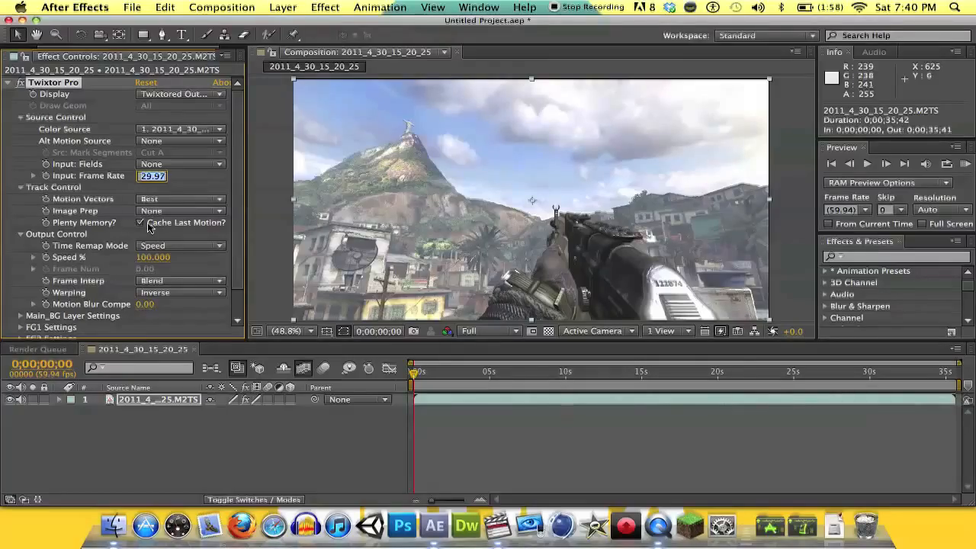
text(59)
key(Return)
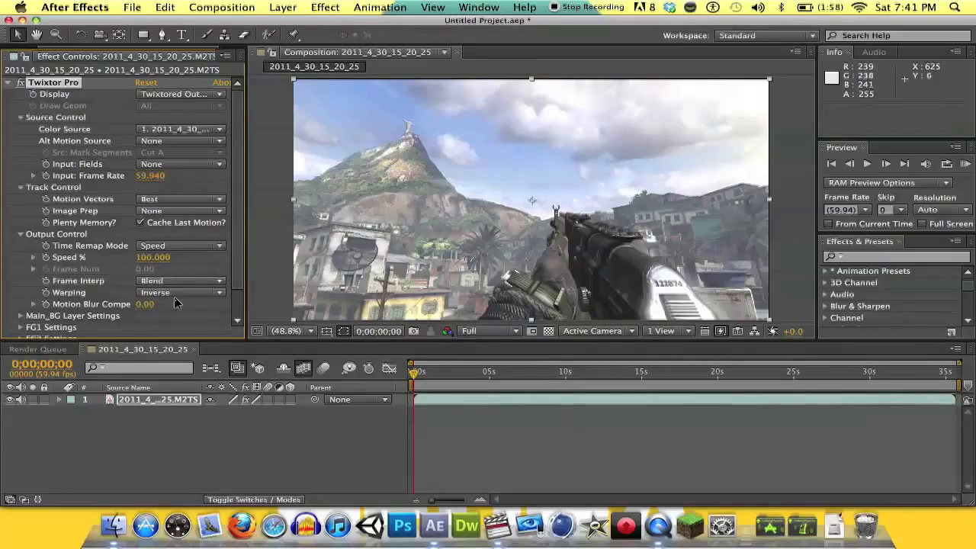
Reveal Twixtor Pro's Output Control properties under the footage layer in the timeline.
click(61, 400)
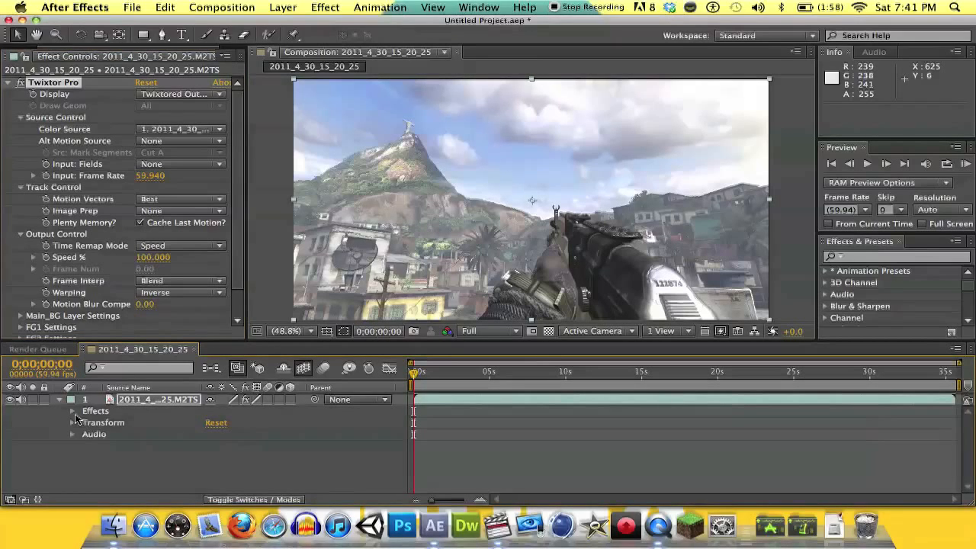
click(73, 411)
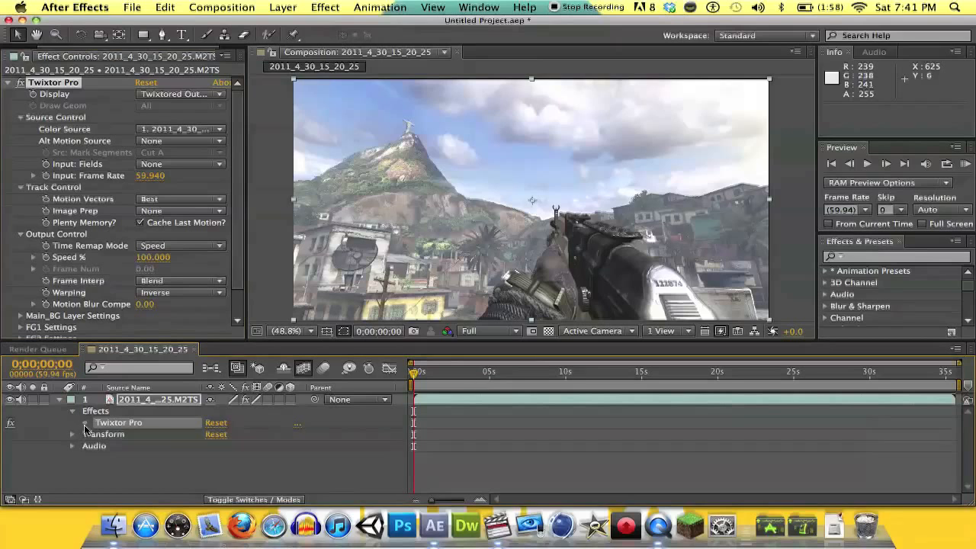
click(85, 424)
scroll(76, 429, down, 3)
scroll(77, 432, up, 1)
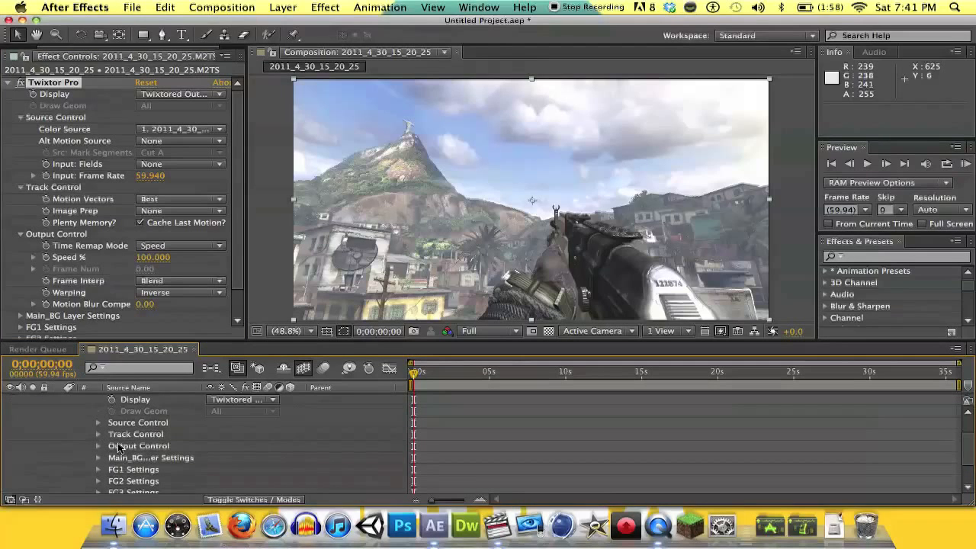
click(98, 447)
scroll(65, 436, down, 4)
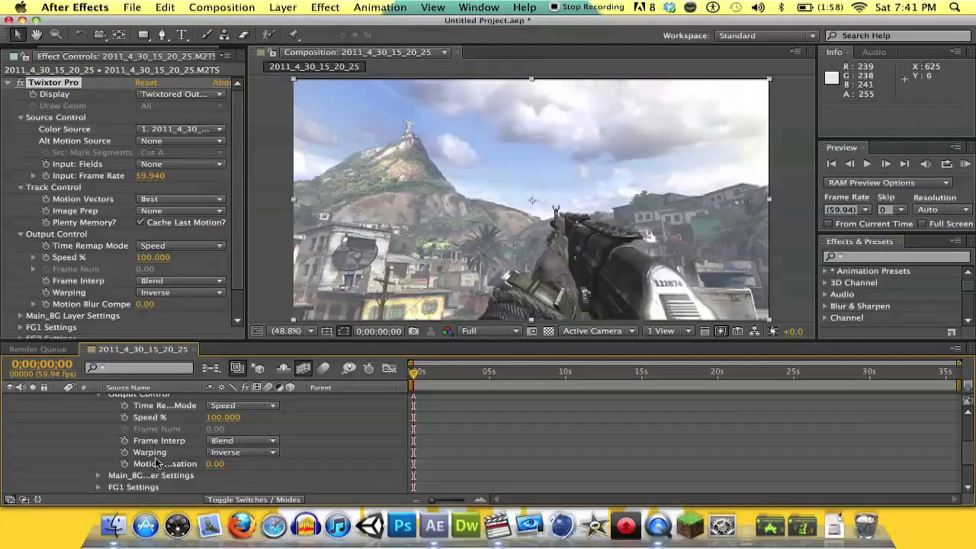
scroll(72, 434, up, 1)
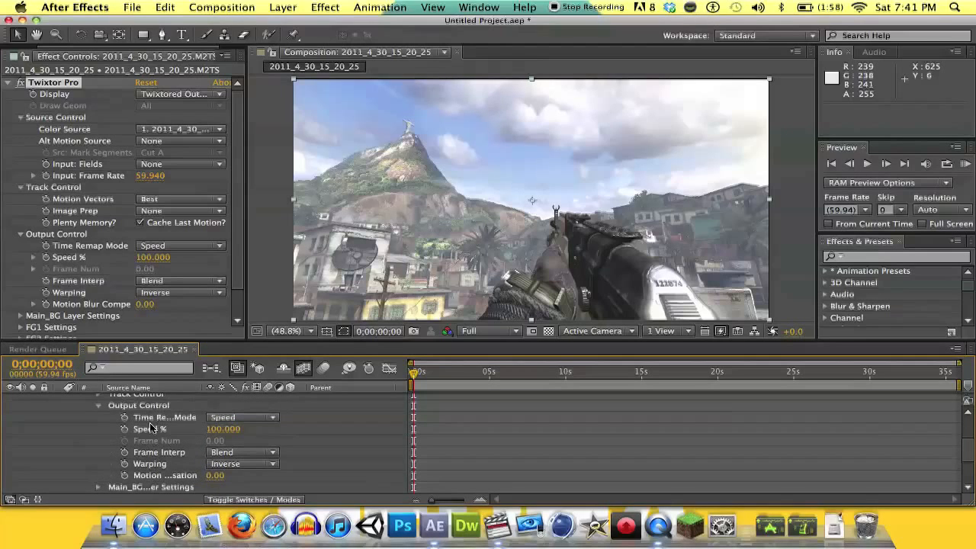
scroll(96, 434, down, 1)
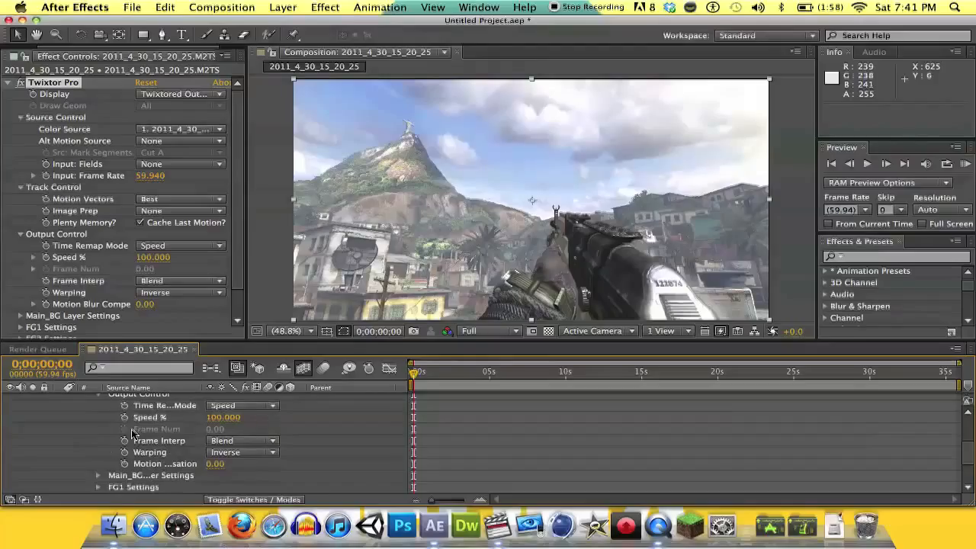
scroll(96, 429, up, 1)
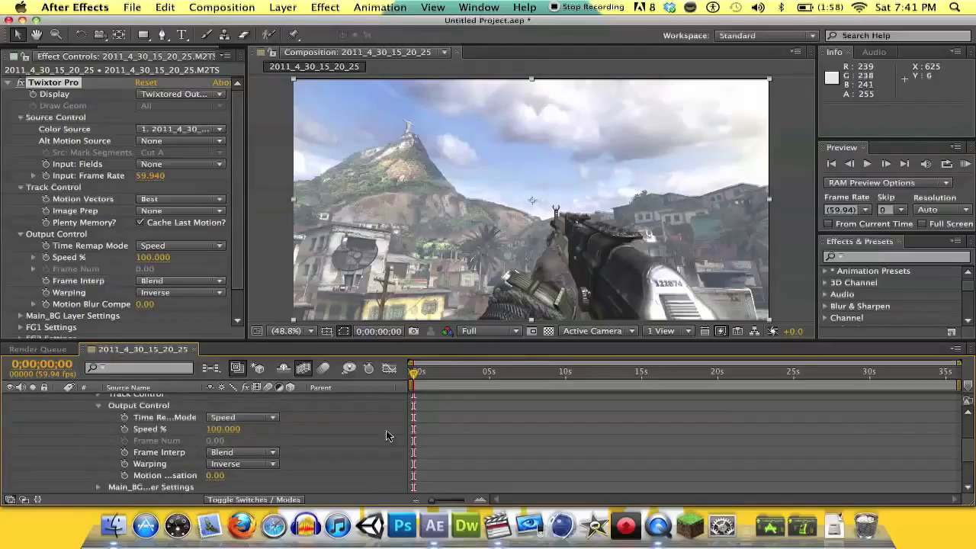
Move the playhead to 0;00;06;01 and try to step forward frame by frame.
drag(414, 374, 531, 384)
click(523, 377)
drag(523, 376, 515, 373)
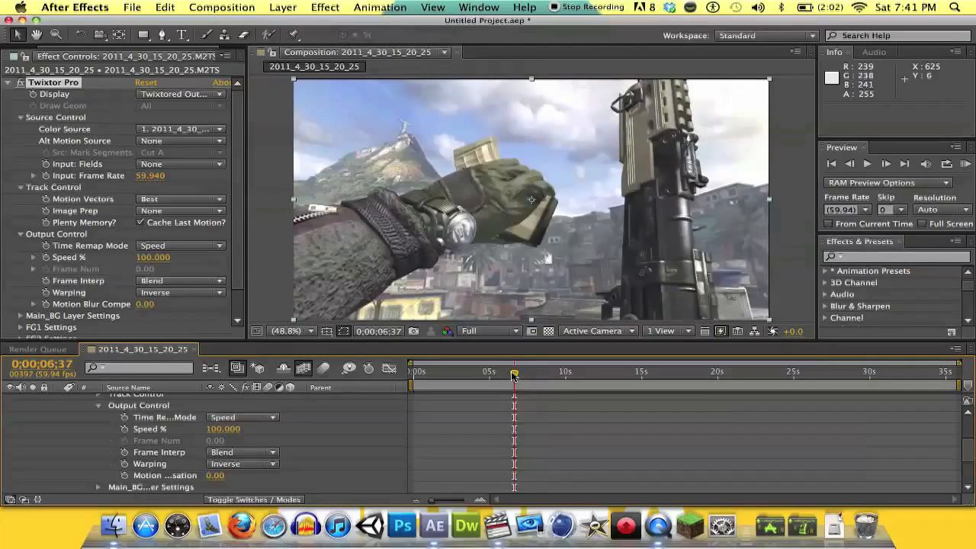
drag(513, 375, 505, 375)
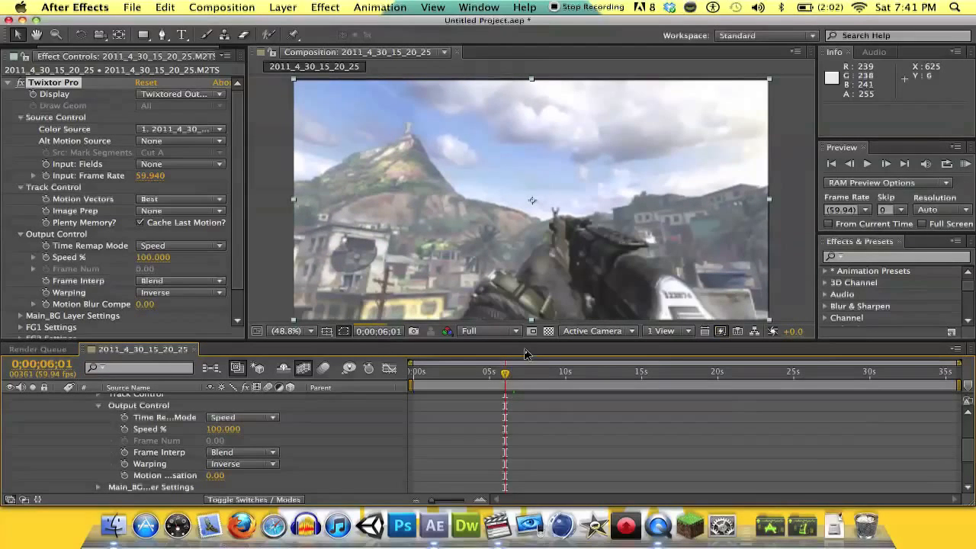
key(Right)
key(Right)
key(Right)
key(Right)
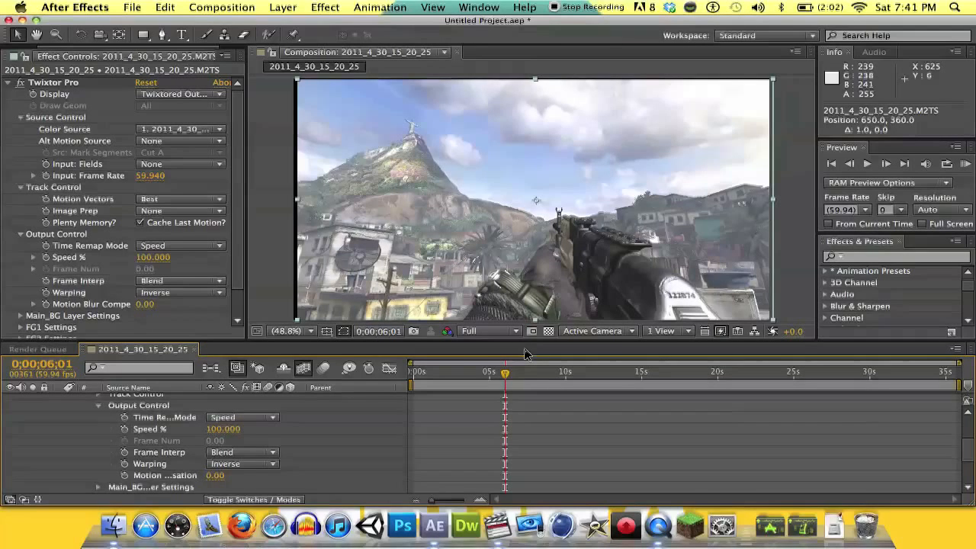
Undo the layer's position nudges and the Twixtor input frame rate change.
click(177, 10)
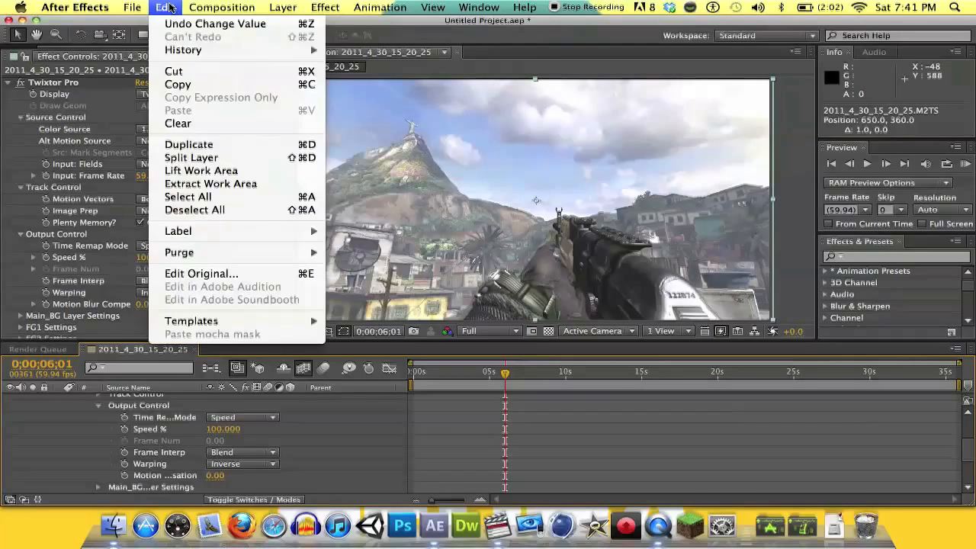
click(179, 24)
click(173, 7)
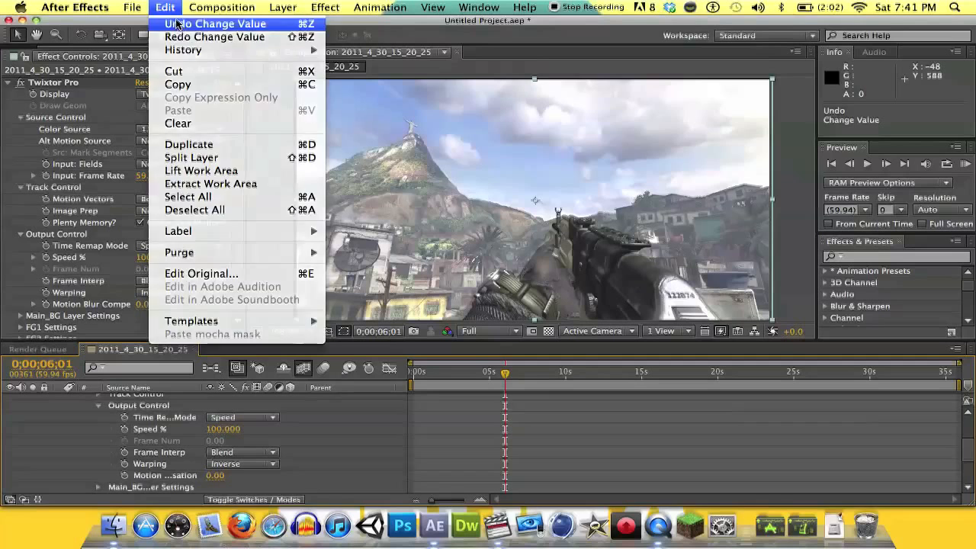
click(158, 7)
click(158, 7)
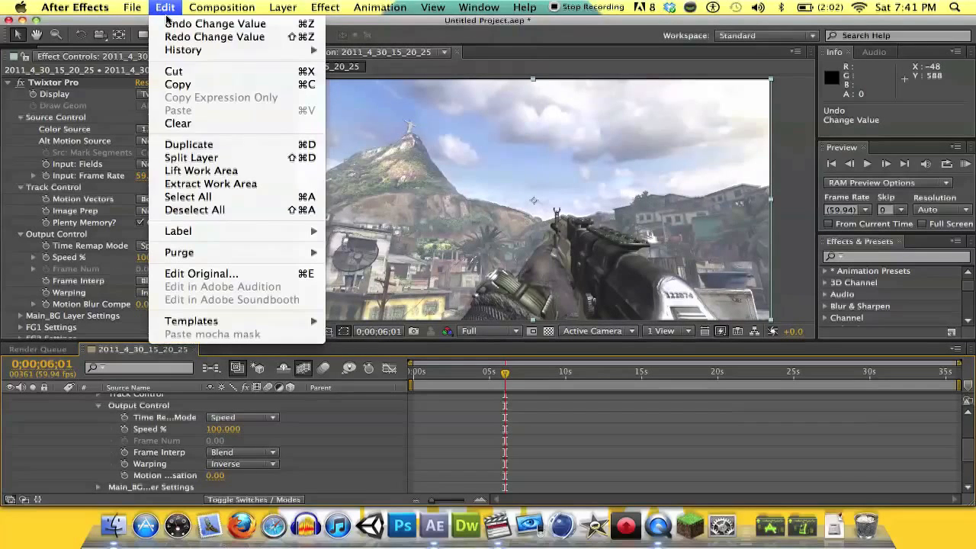
click(174, 23)
click(168, 8)
click(172, 25)
click(165, 7)
click(175, 24)
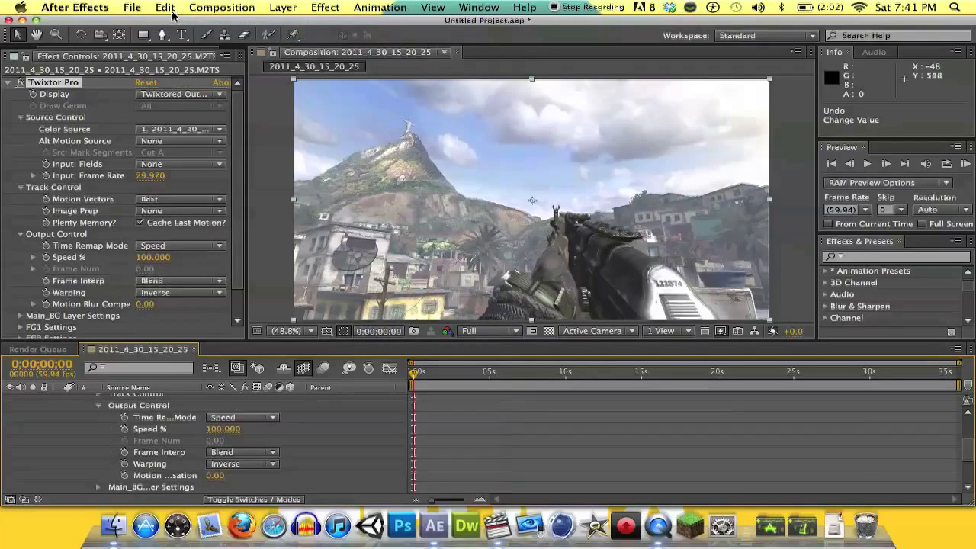
click(171, 10)
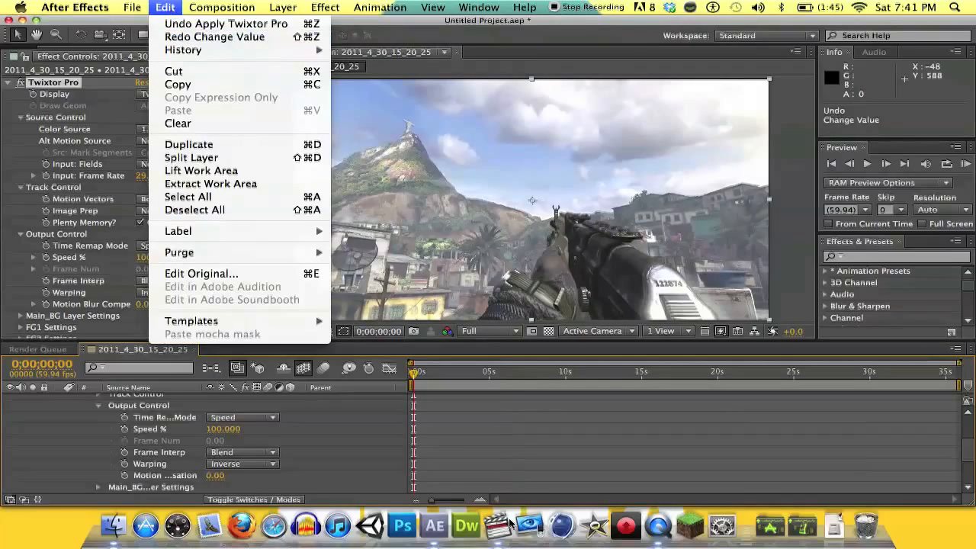
click(429, 404)
Add the first Speed % keyframe at 0;00;06;25, keeping the speed at 100.
drag(413, 379, 508, 383)
drag(503, 385, 510, 390)
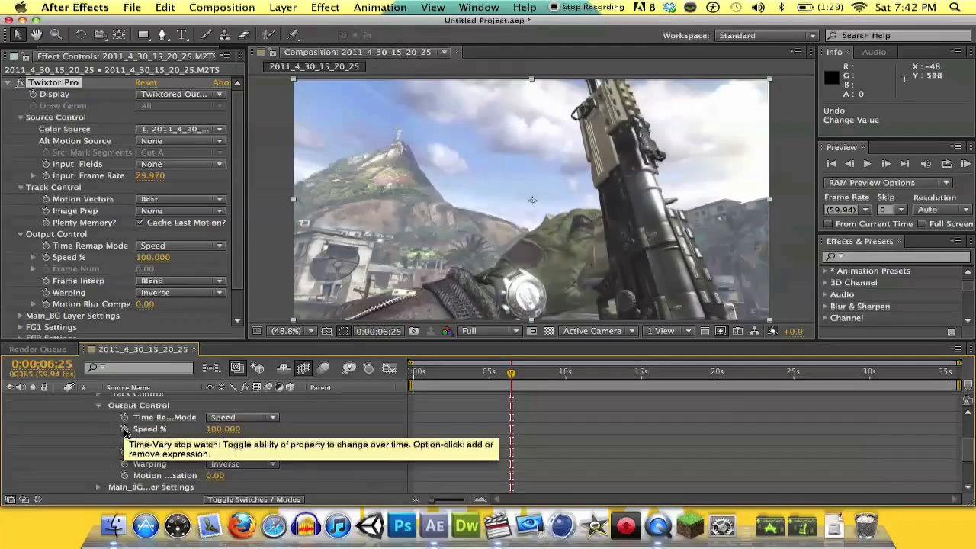
click(124, 429)
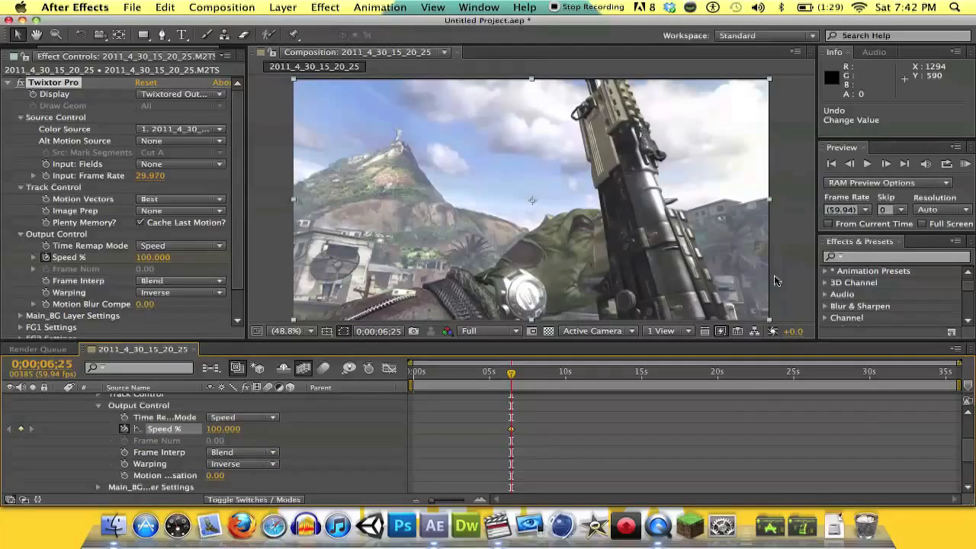
Advance two frames to 0;00;06;27 and set Speed % to 10 there.
click(885, 165)
click(885, 165)
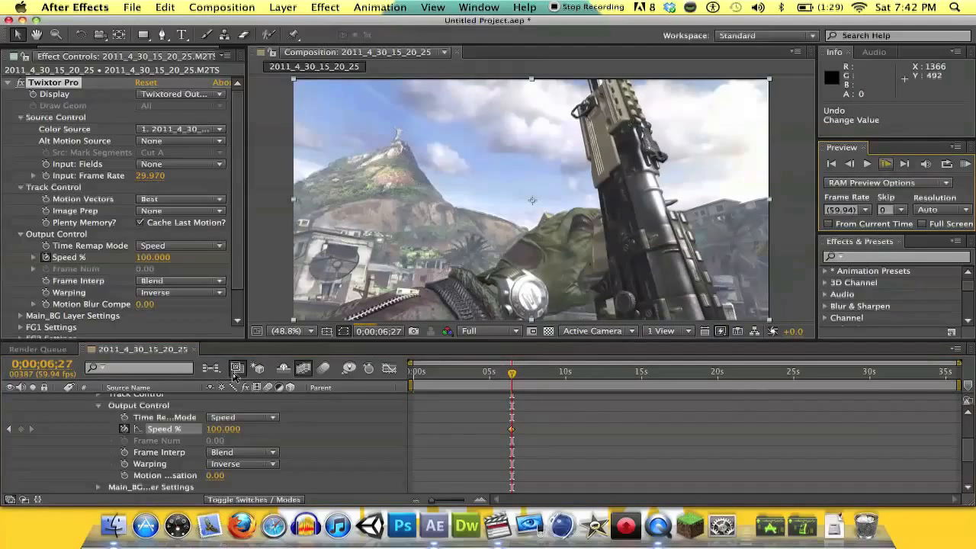
click(228, 430)
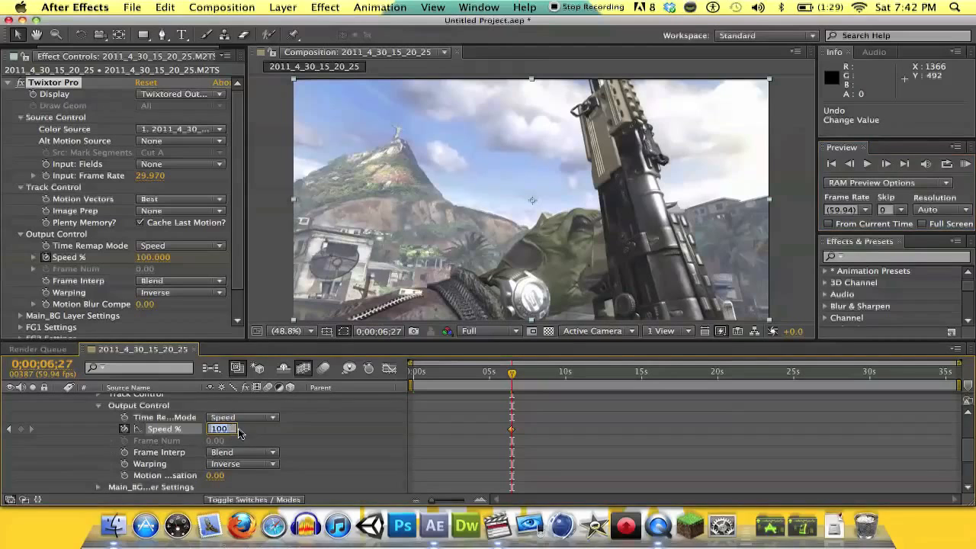
text(10)
key(Return)
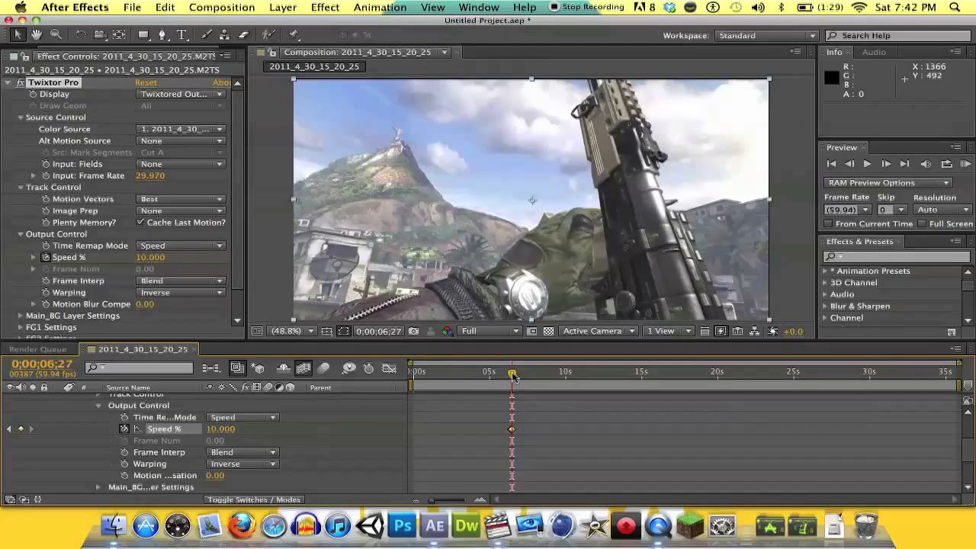
Add a Speed % keyframe at 0;00;07;25 keeping the speed at 10, and set Speed % to 100 at 0;00;07;27.
drag(512, 373, 528, 378)
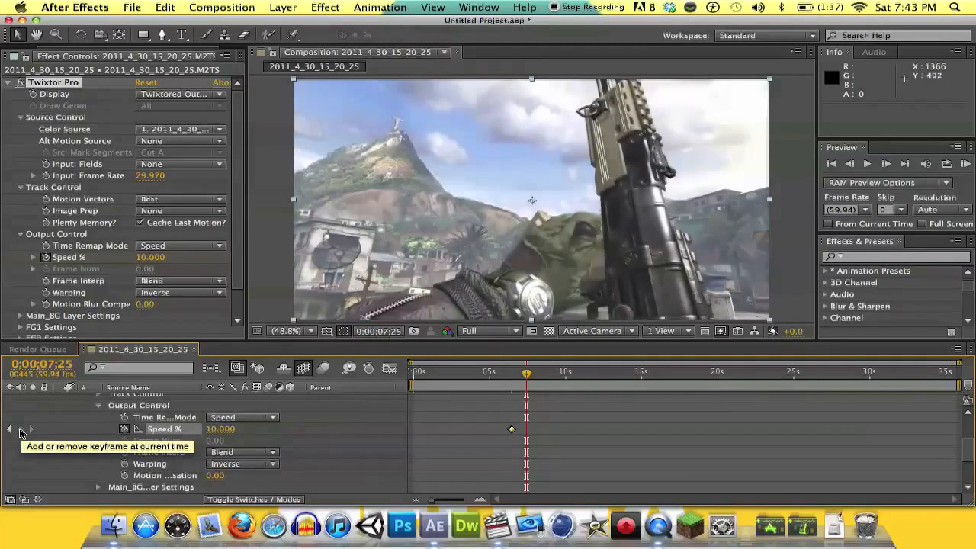
click(21, 430)
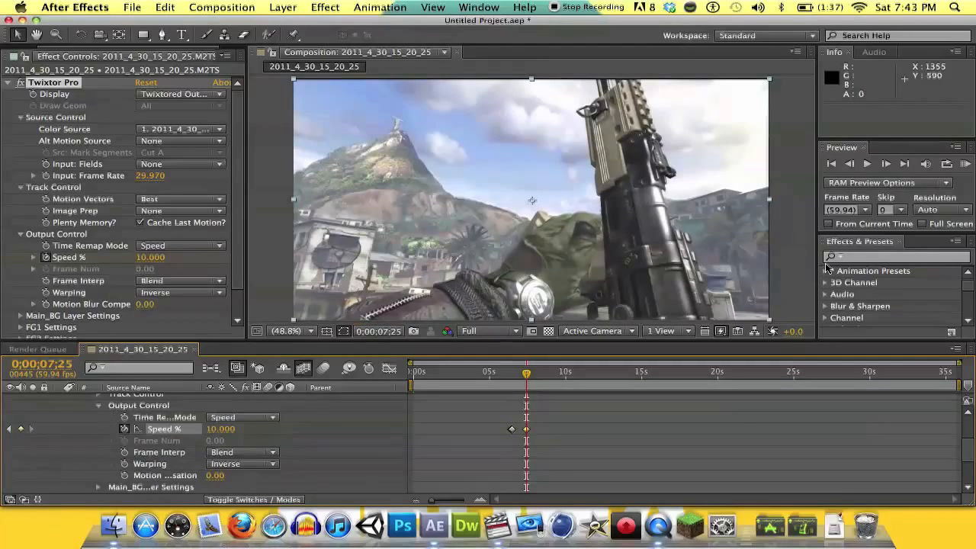
click(885, 164)
click(885, 165)
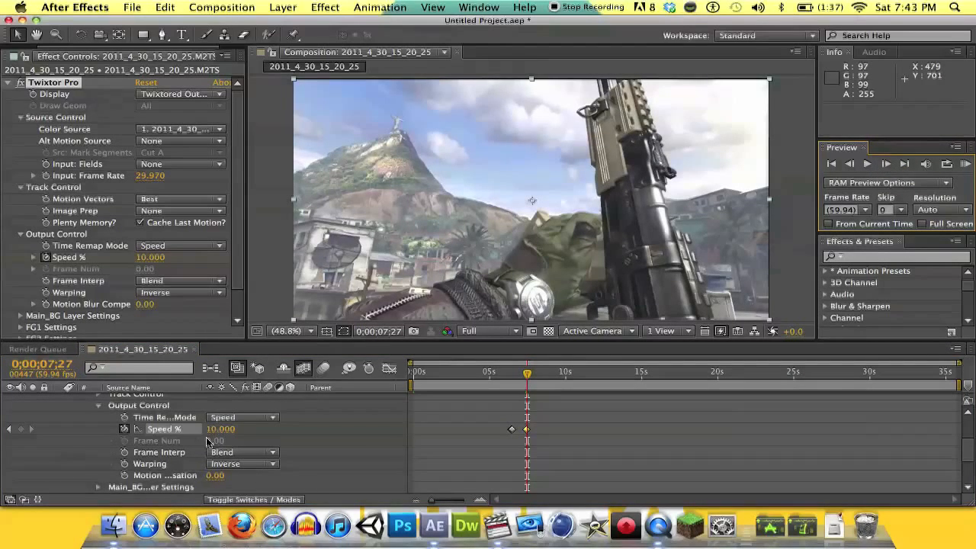
click(232, 430)
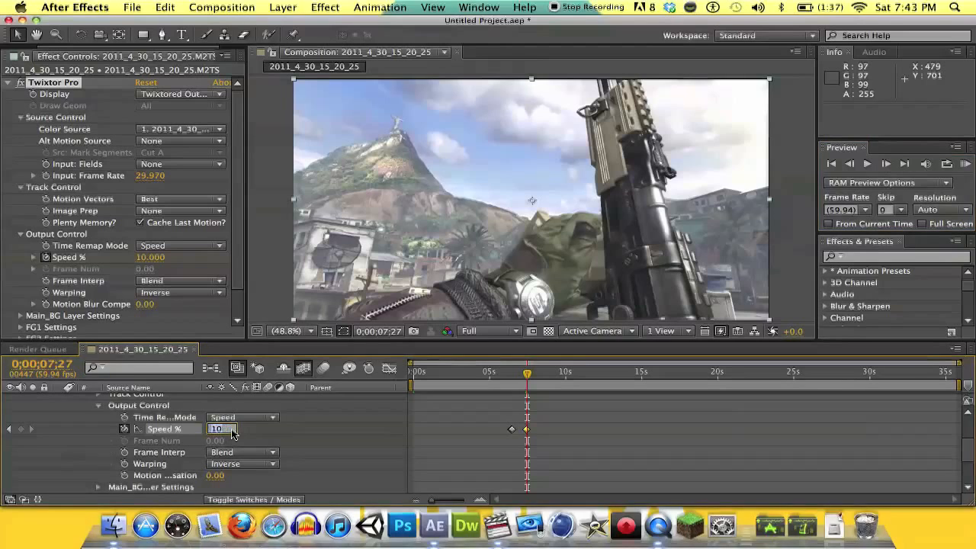
text(100)
key(Return)
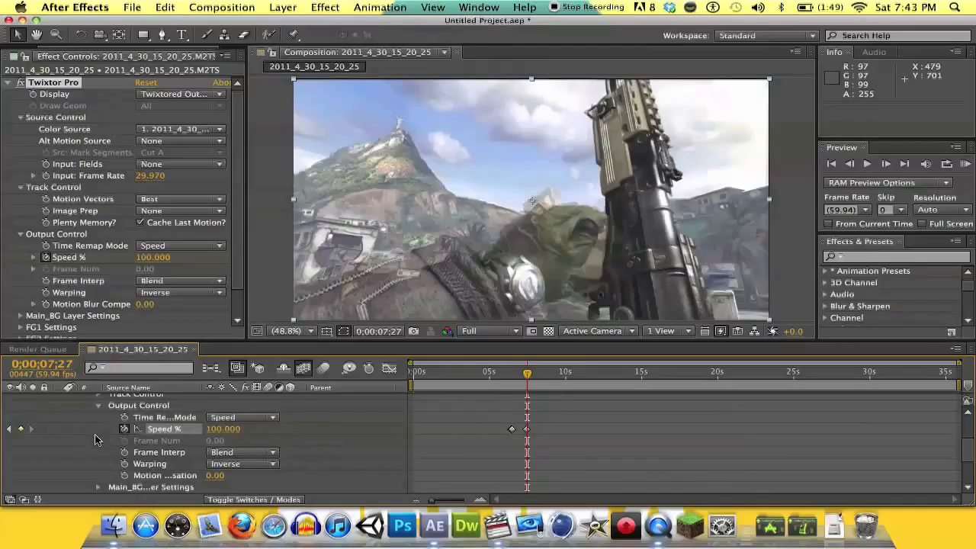
Move the playhead back to 0;00;01;33, ahead of the Speed % keyframes.
click(525, 377)
drag(525, 376, 436, 377)
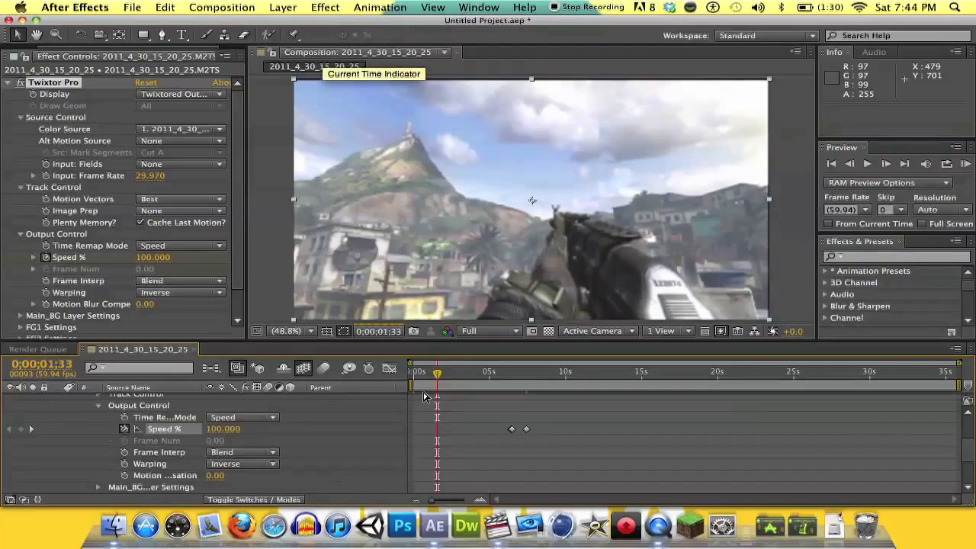
click(326, 6)
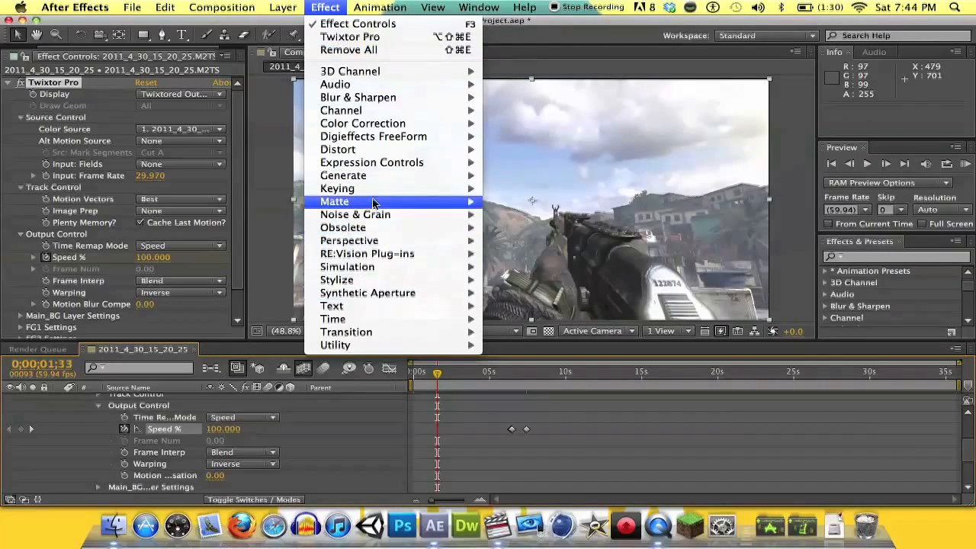
mouse_move(283, 7)
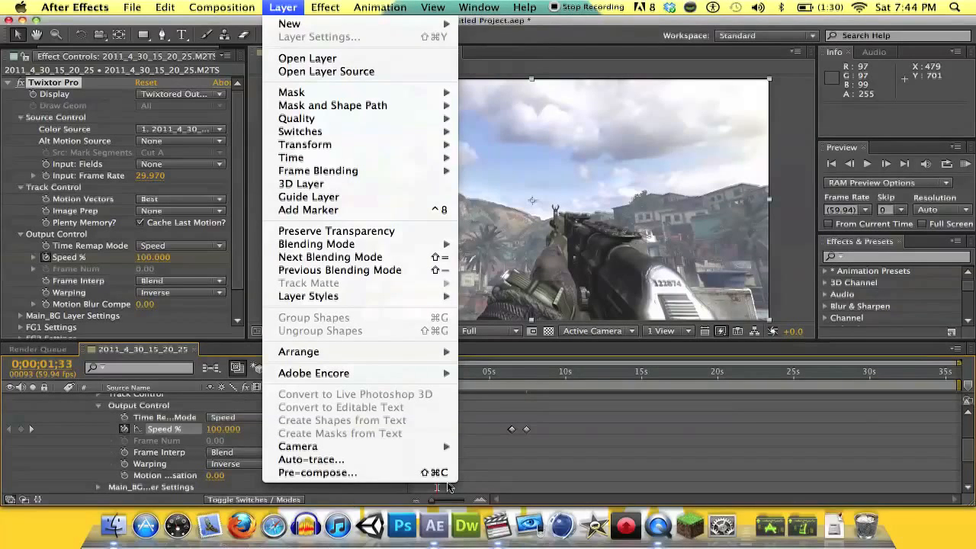
click(753, 437)
Apply the Curves color correction effect to the gameplay clip layer and bend its RGB curve into an S-shape.
scroll(164, 415, up, 5)
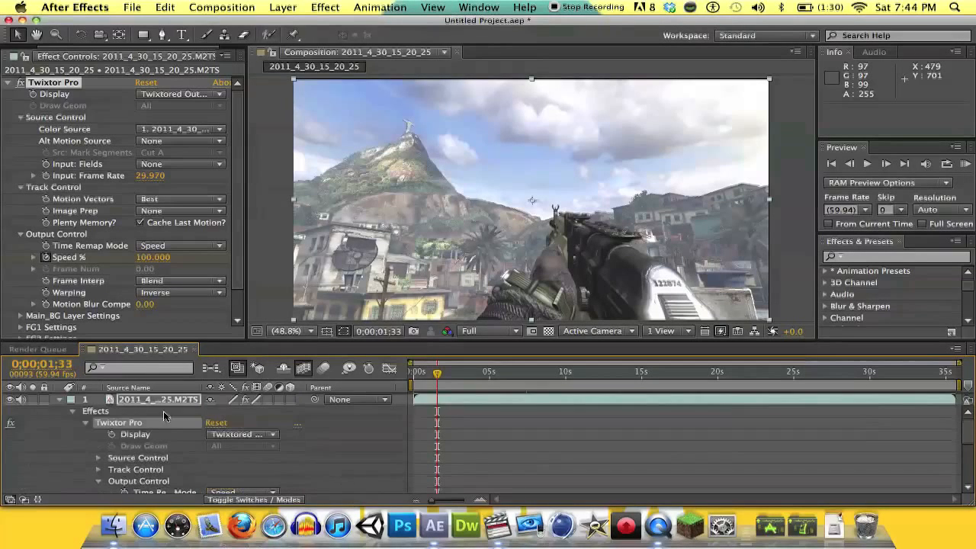
click(134, 404)
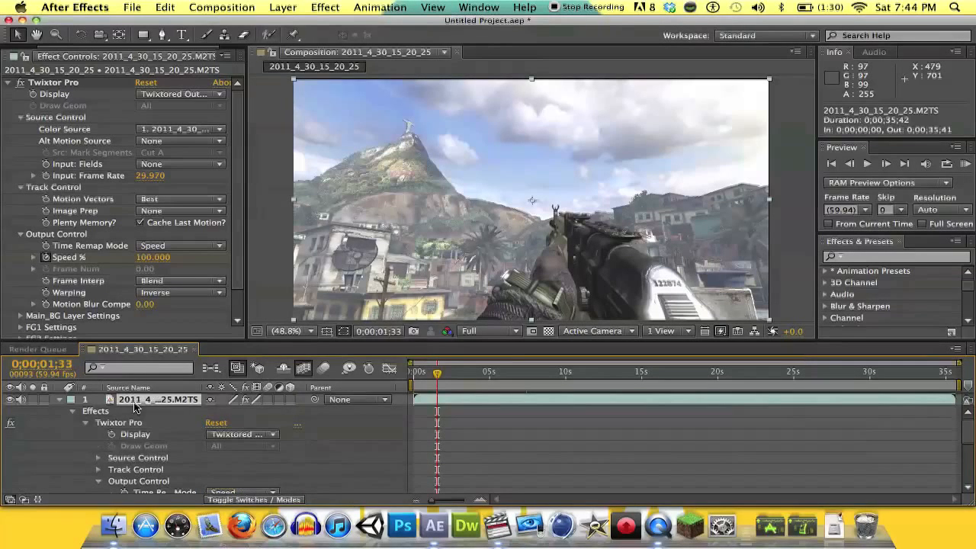
click(328, 7)
mouse_move(394, 125)
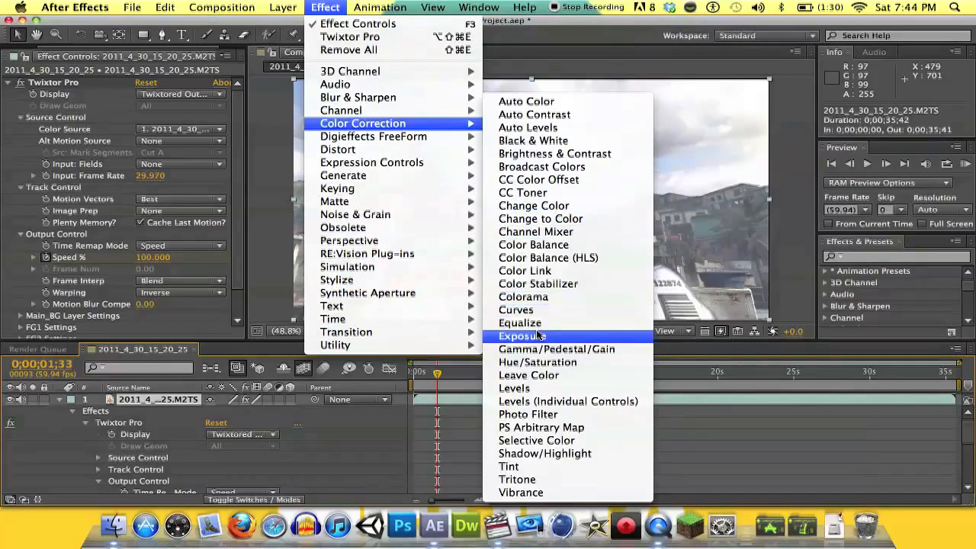
click(515, 310)
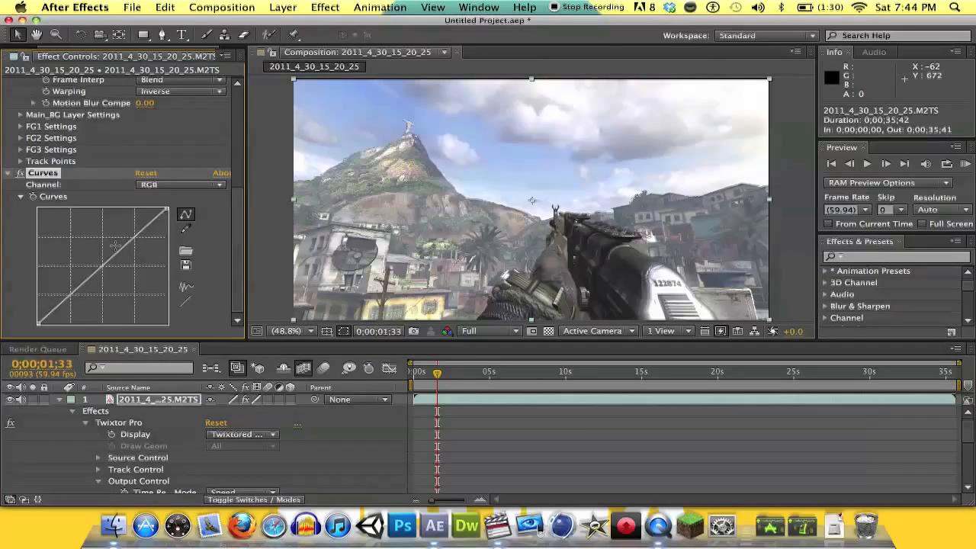
drag(137, 236, 126, 229)
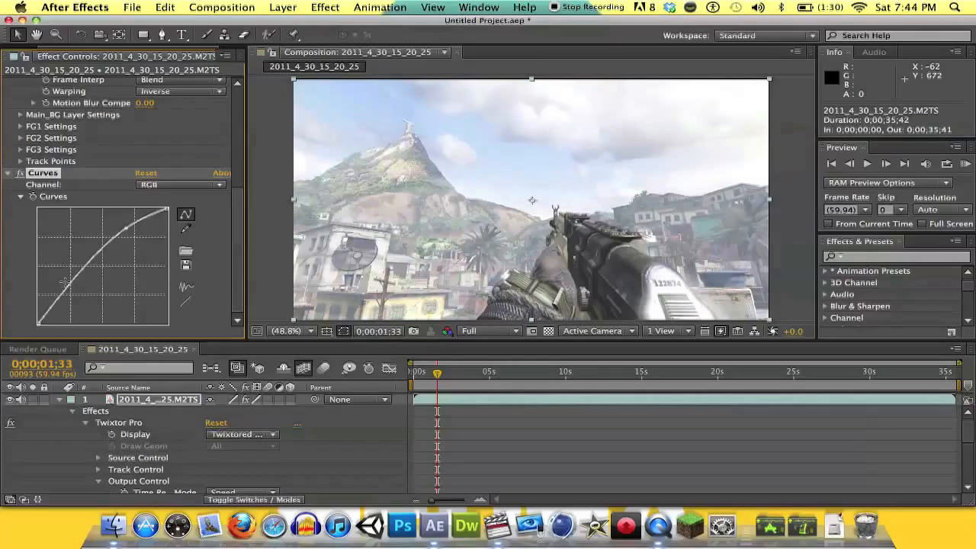
drag(69, 282, 88, 295)
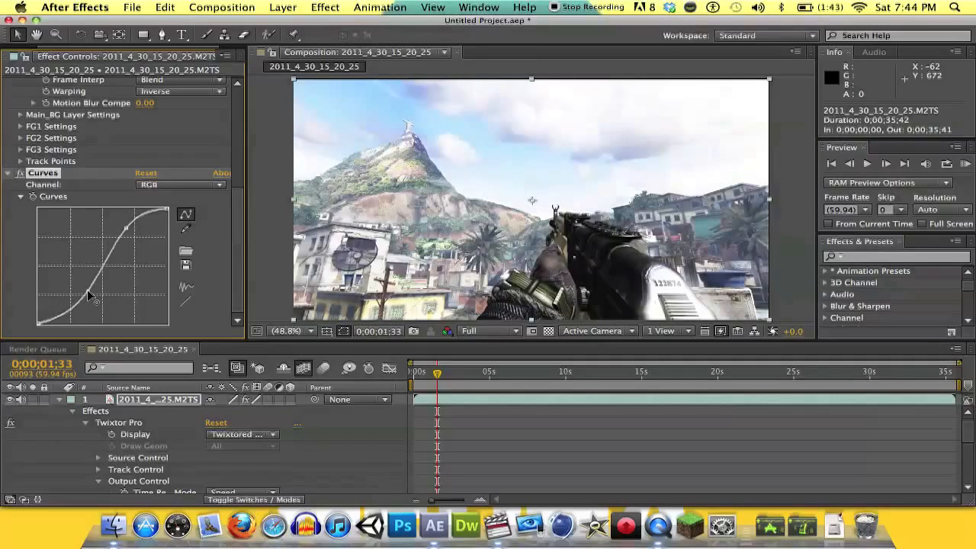
Shape the Red channel of the Curves effect into a gentle S-curve, raising the highlights and lowering the shadows.
click(171, 187)
click(172, 210)
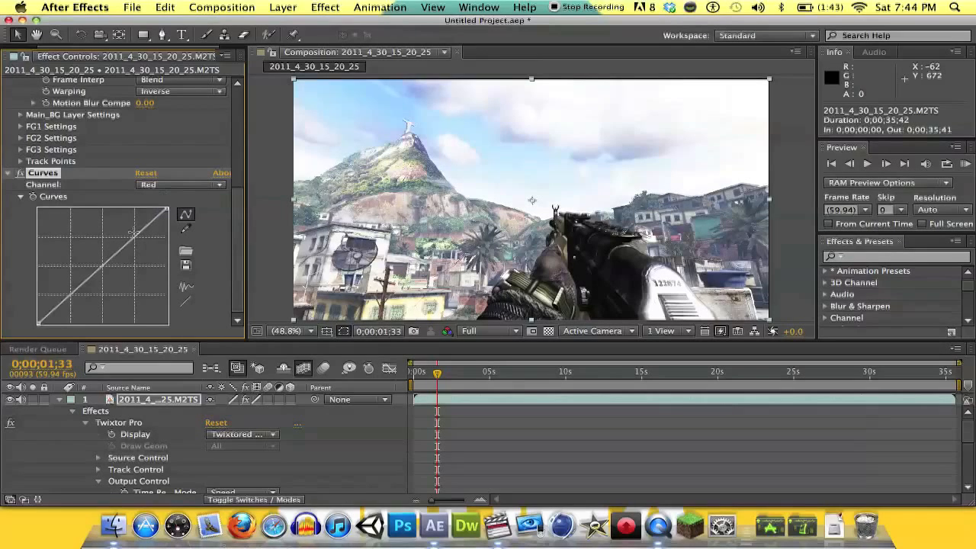
drag(138, 237, 130, 231)
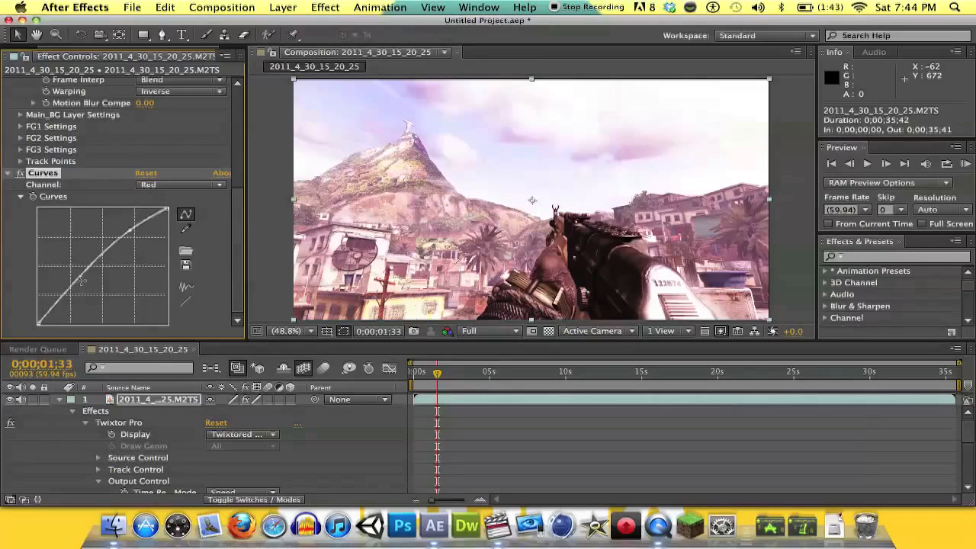
drag(77, 282, 82, 287)
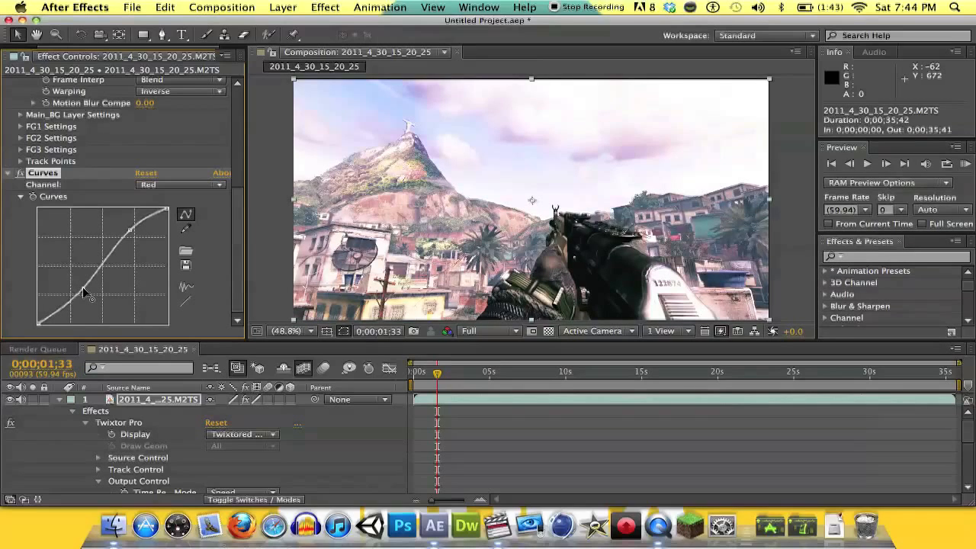
Shape the Green channel of the Curves effect into an S-curve with raised highlights and lowered shadows.
click(169, 184)
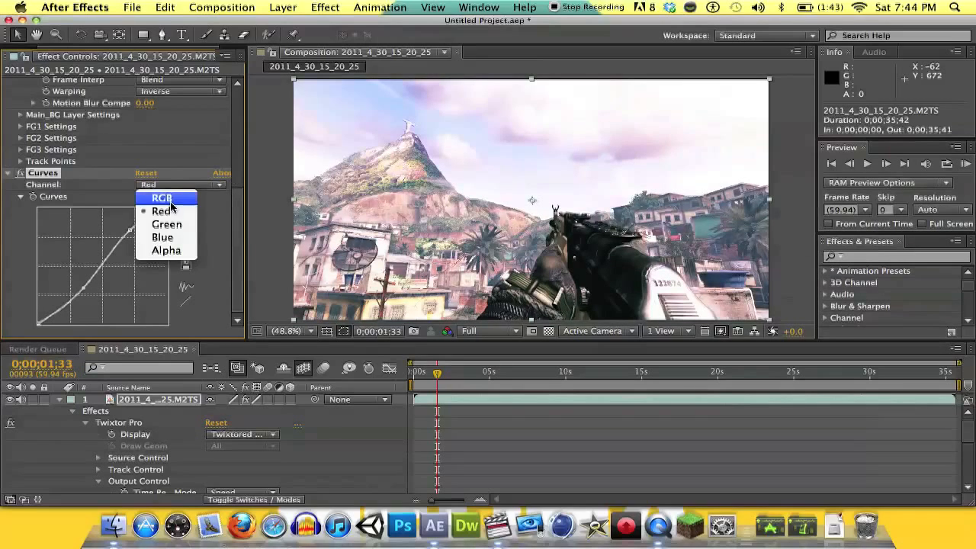
click(157, 222)
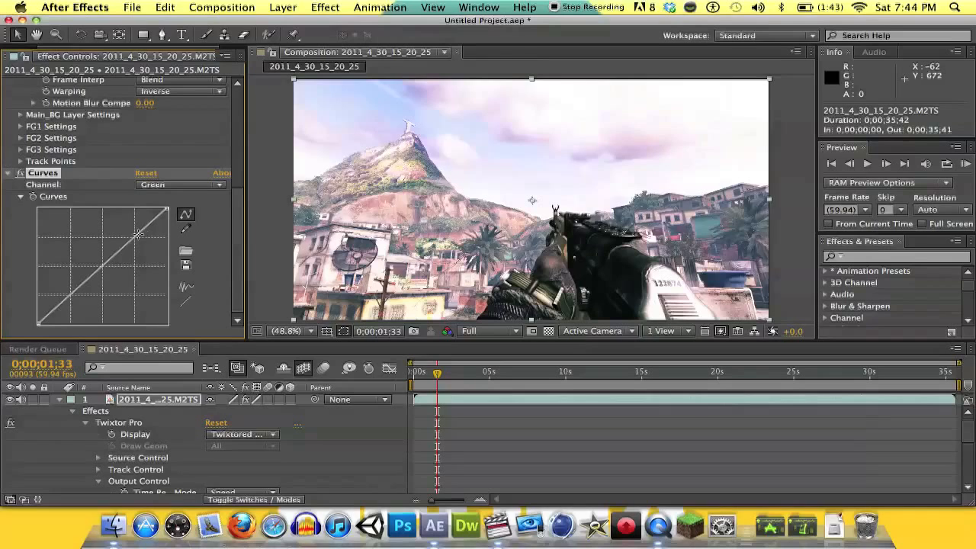
drag(143, 231, 135, 229)
drag(76, 279, 84, 288)
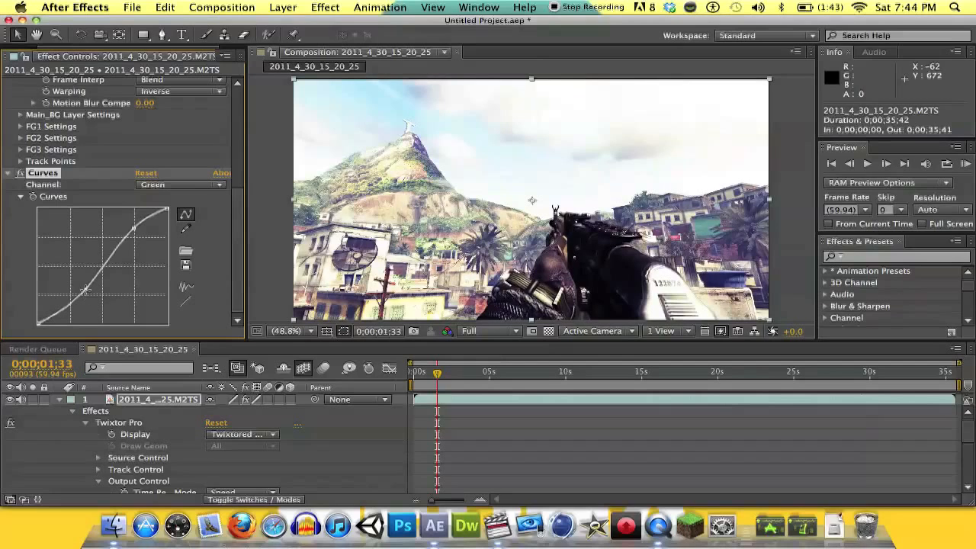
Shape the Blue channel of the Curves effect into an S-curve and keep Blue as the selected channel.
click(180, 185)
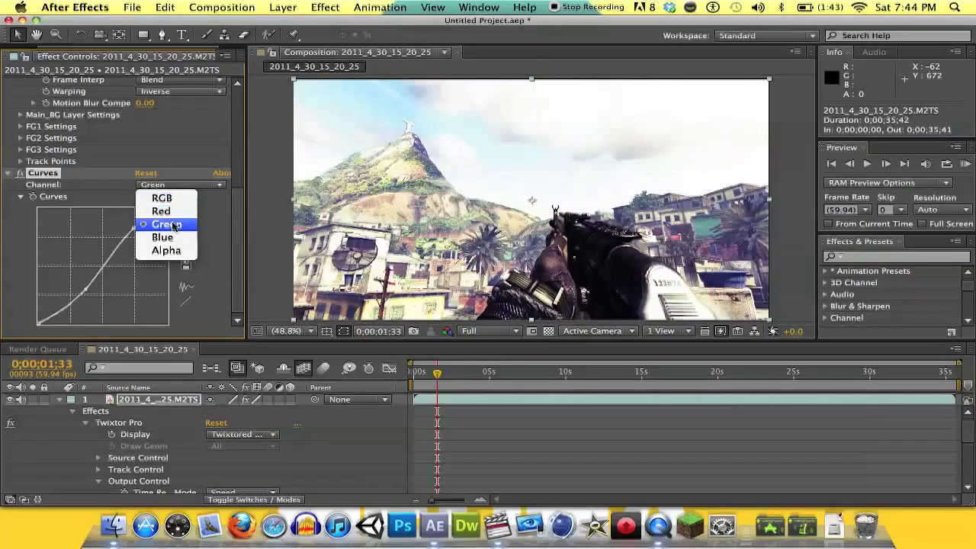
click(156, 237)
drag(133, 239, 126, 231)
drag(76, 283, 87, 291)
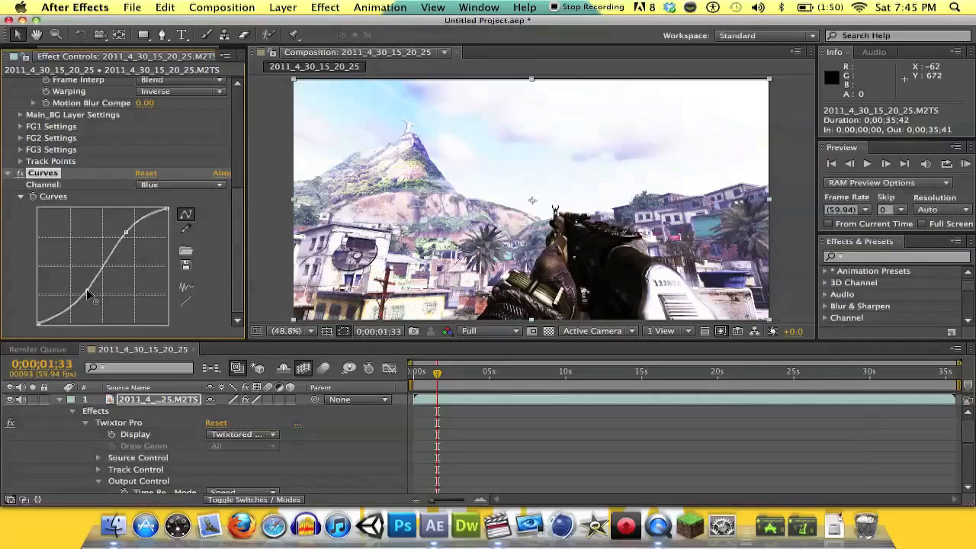
click(194, 185)
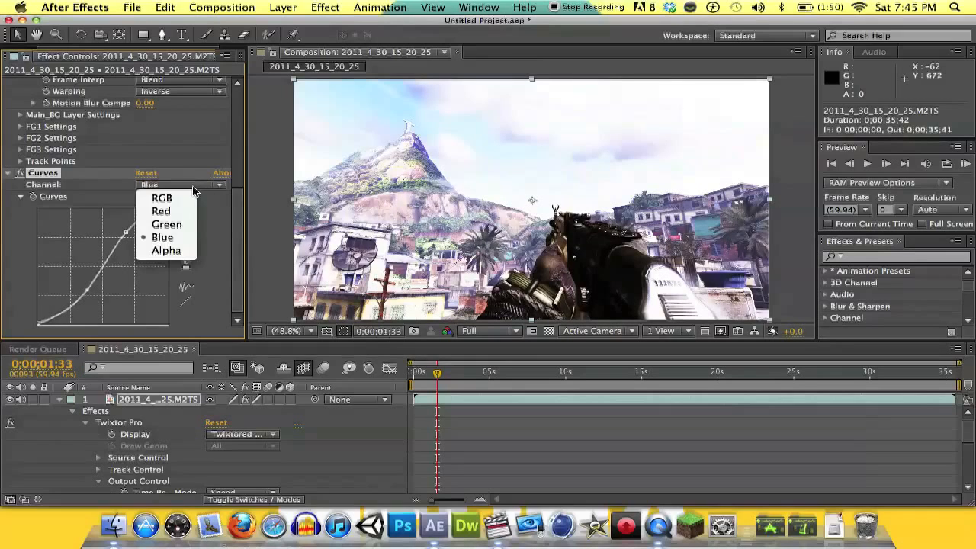
click(216, 240)
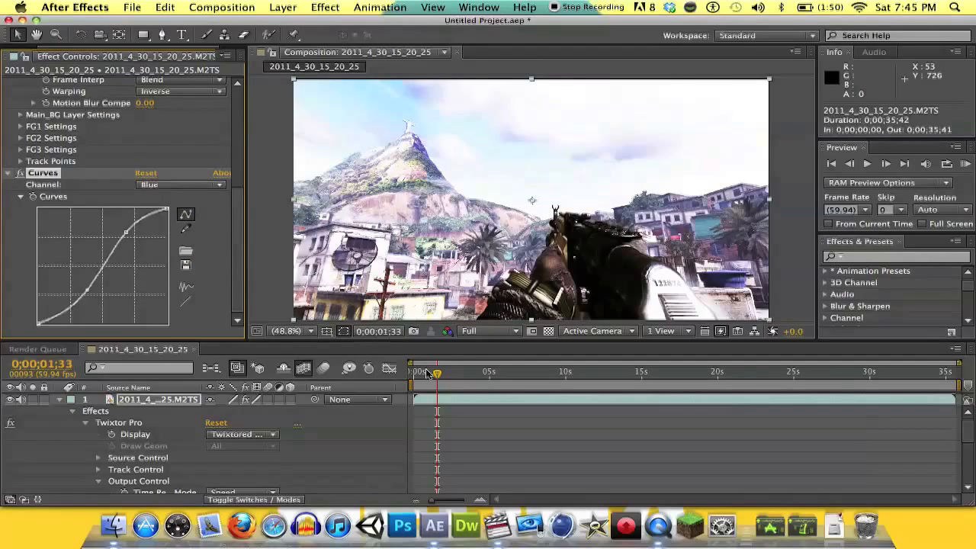
Scrub through the timeline to examine the color-corrected footage at several times, ending at 0;00;08;52.
drag(438, 375, 477, 375)
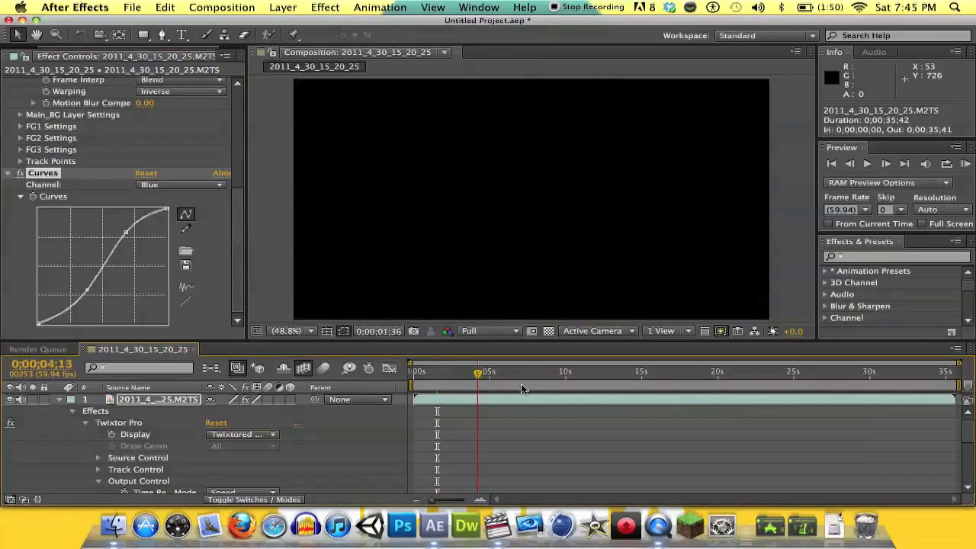
click(653, 385)
drag(695, 380, 739, 382)
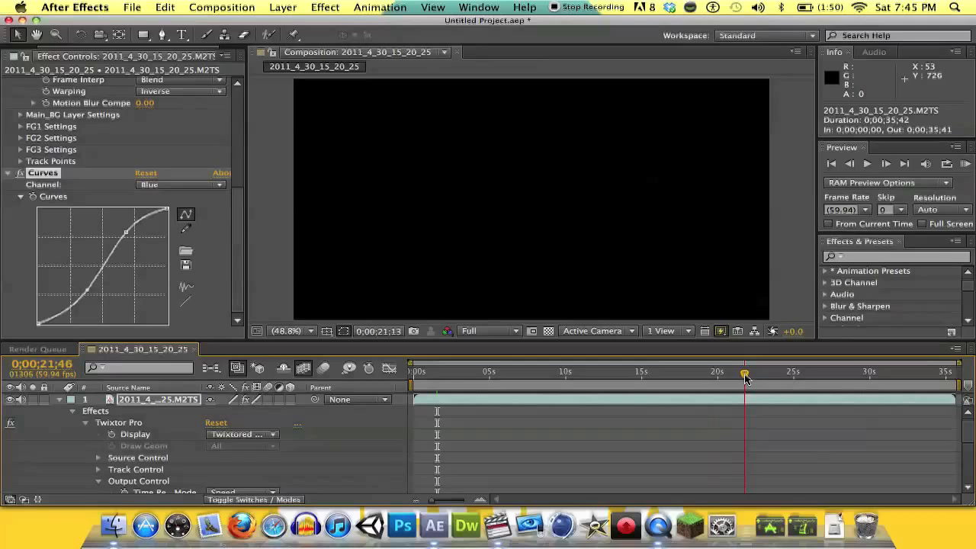
drag(746, 377, 571, 387)
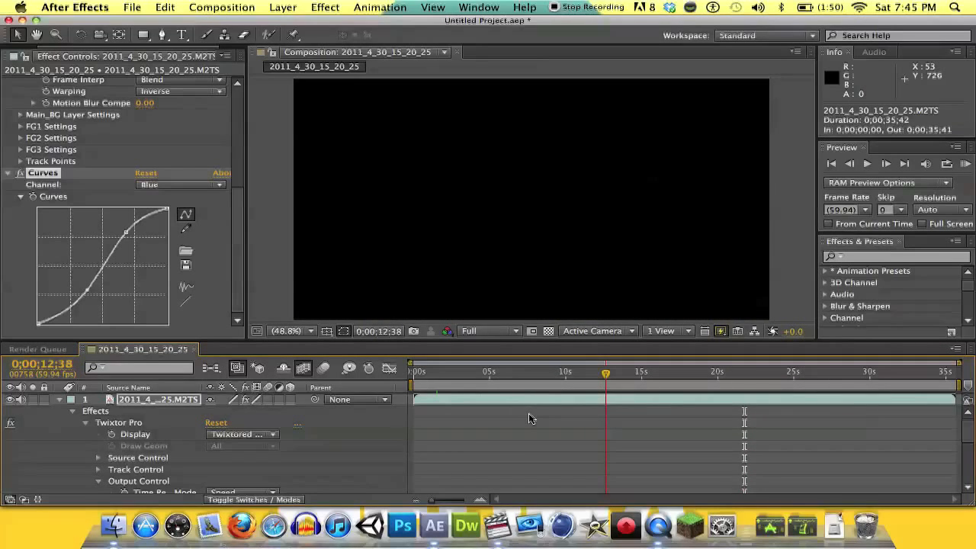
scroll(529, 418, down, 1)
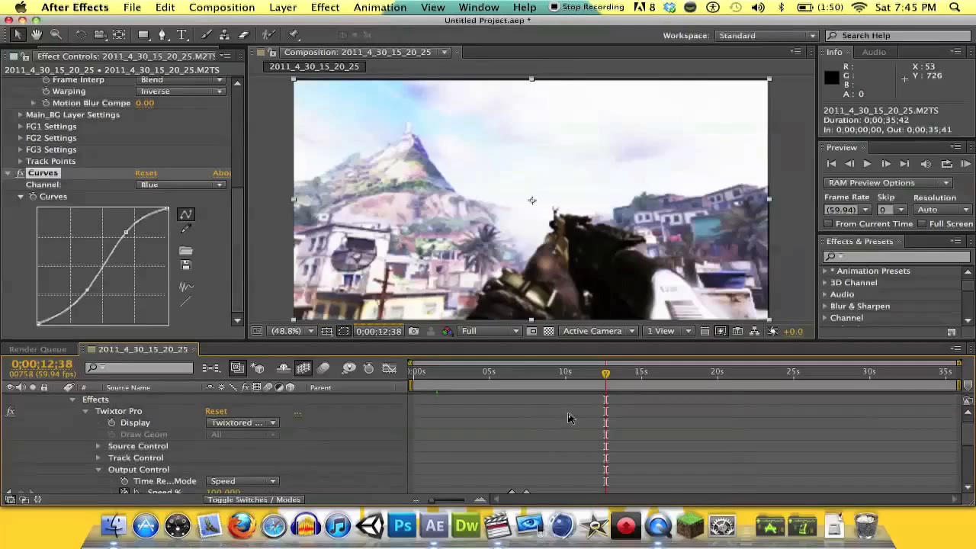
scroll(526, 436, down, 3)
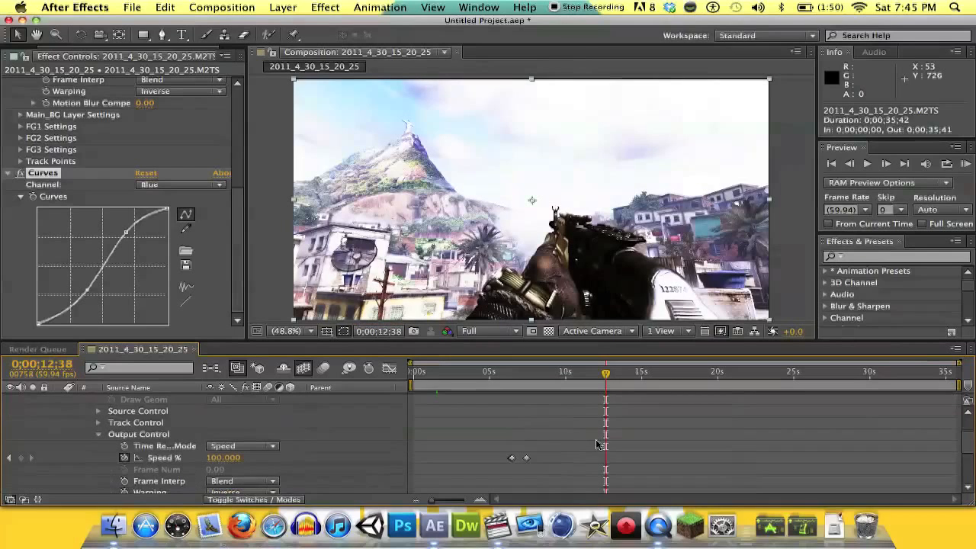
click(601, 373)
drag(596, 375, 539, 375)
drag(544, 373, 551, 373)
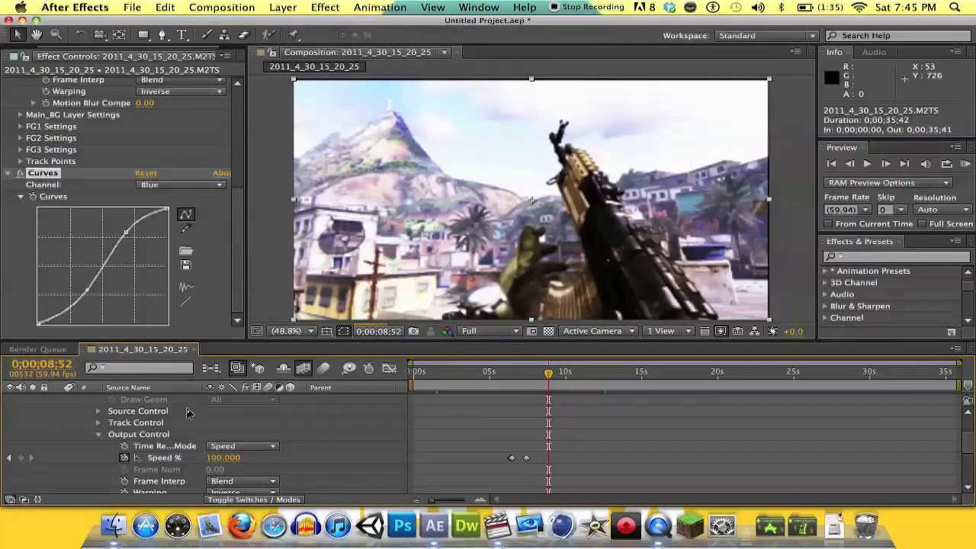
Add the composition to the render queue and open the format options of its QuickTime output module.
click(227, 6)
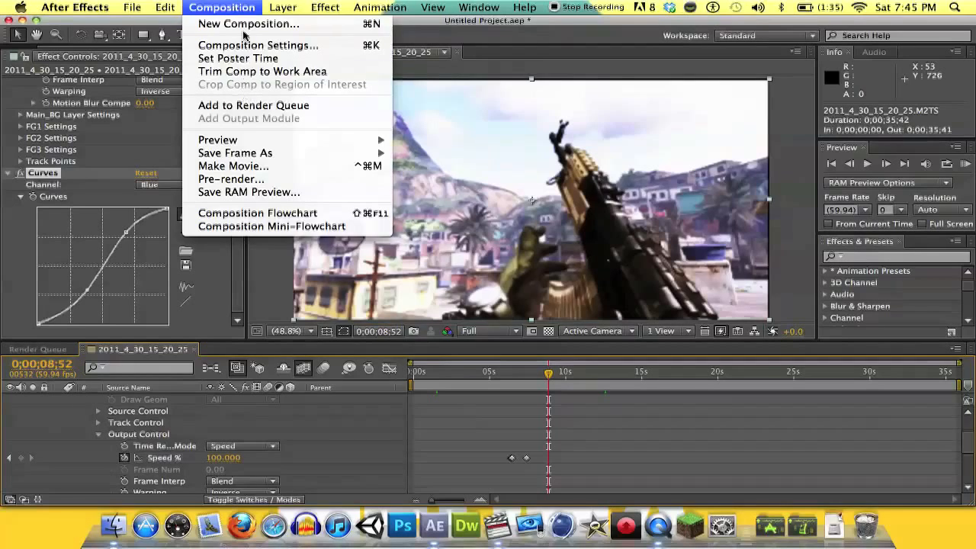
click(270, 107)
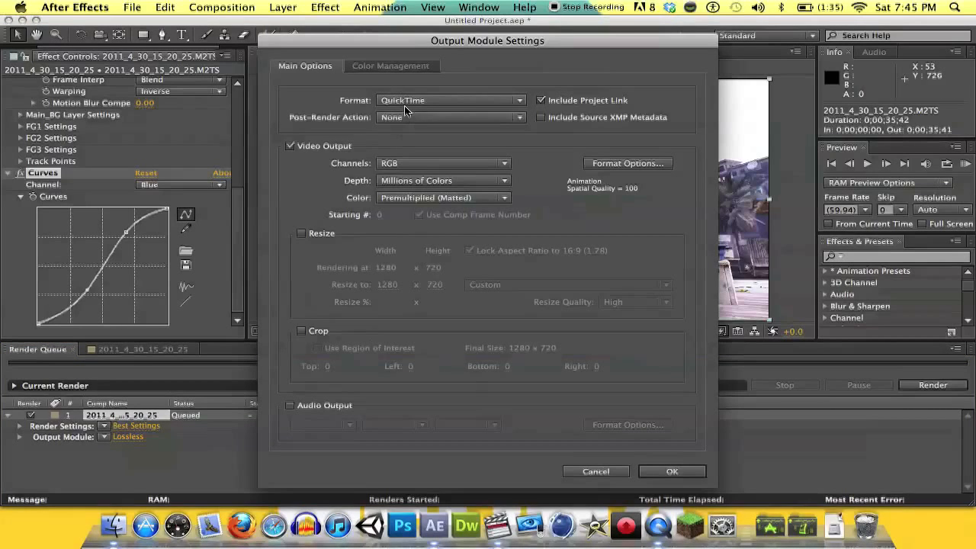
click(632, 166)
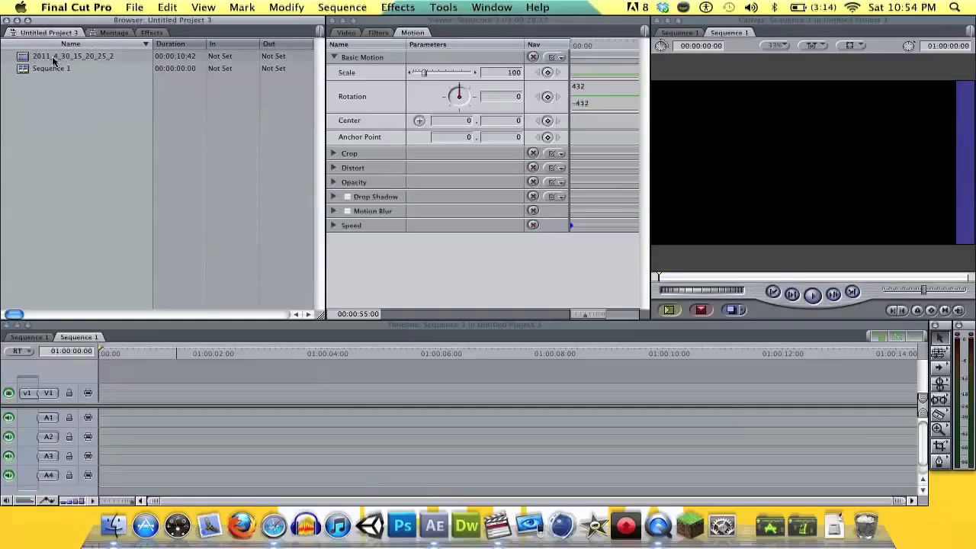
In Final Cut Pro, place clip 2011_4_30_15_20_25_2 at the start of Sequence 1's V1 track and play it from the beginning.
drag(34, 61, 114, 398)
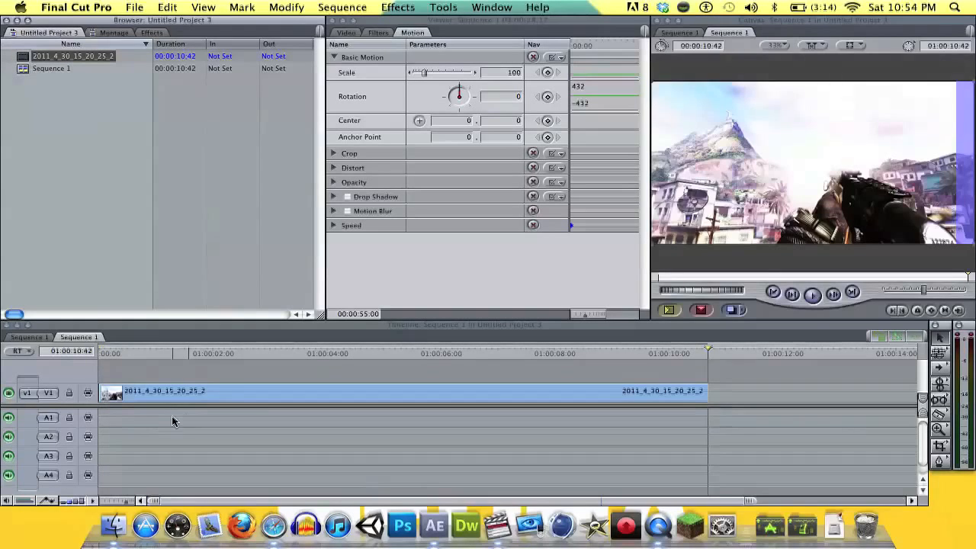
drag(151, 353, 83, 361)
key(space)
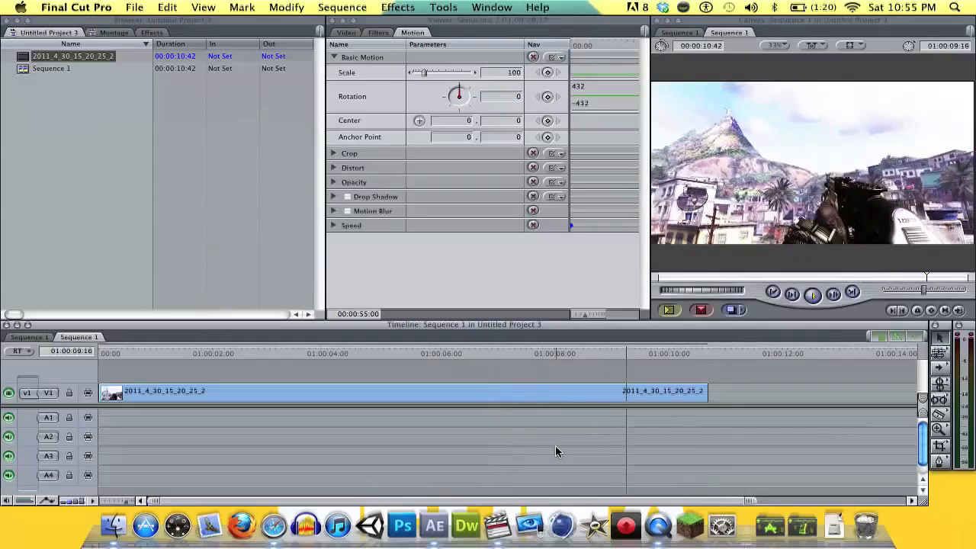
Cut the V1 clip at 01:00:09:27 and delete the part after the cut.
drag(308, 366, 259, 350)
drag(455, 354, 638, 349)
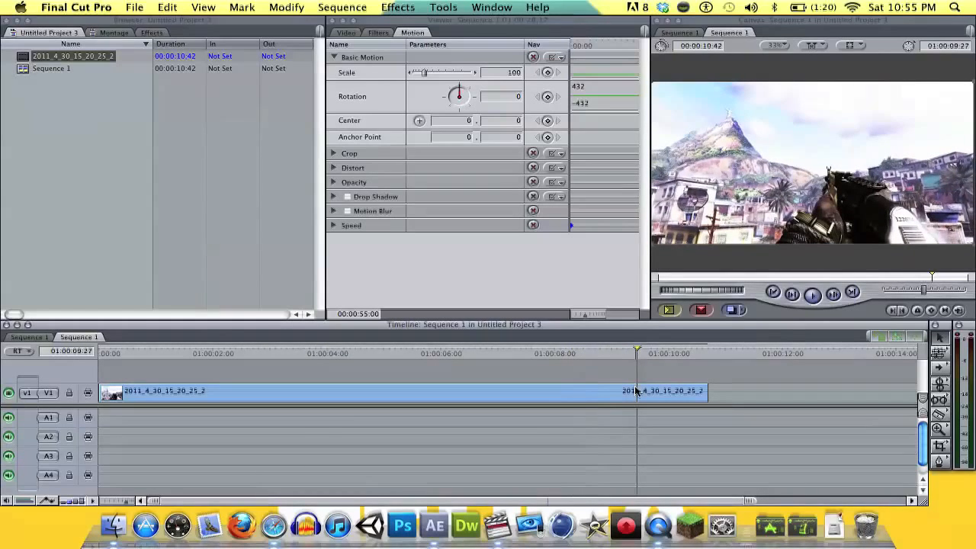
key(b)
click(664, 392)
click(638, 391)
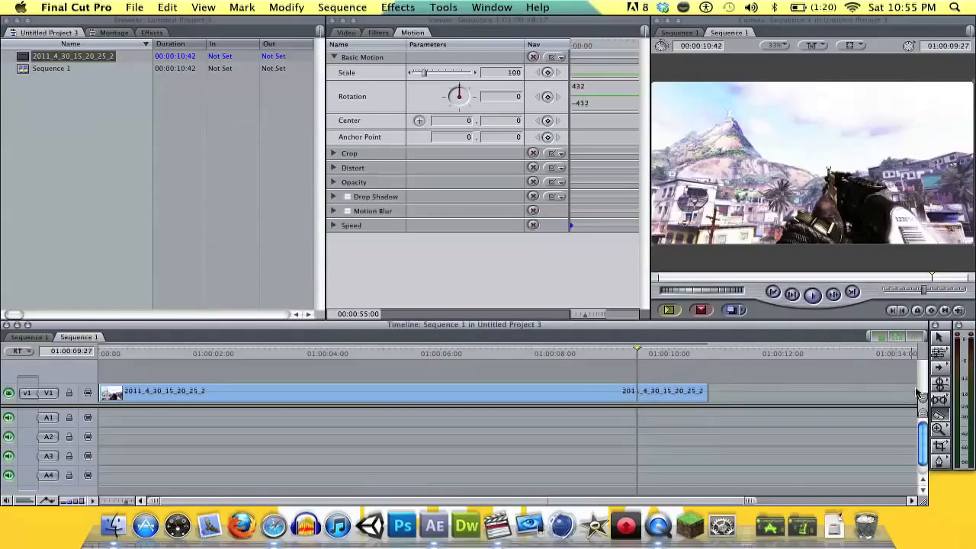
click(642, 391)
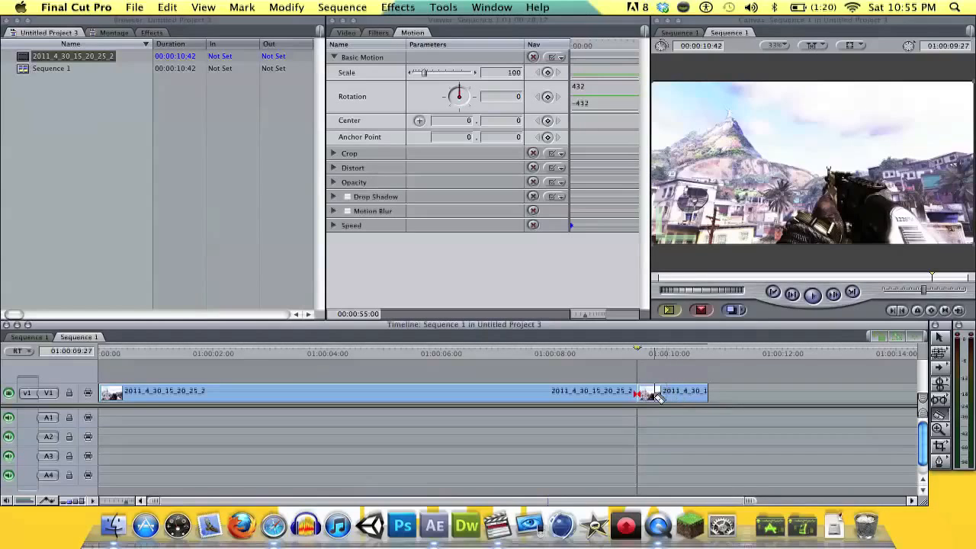
key(a)
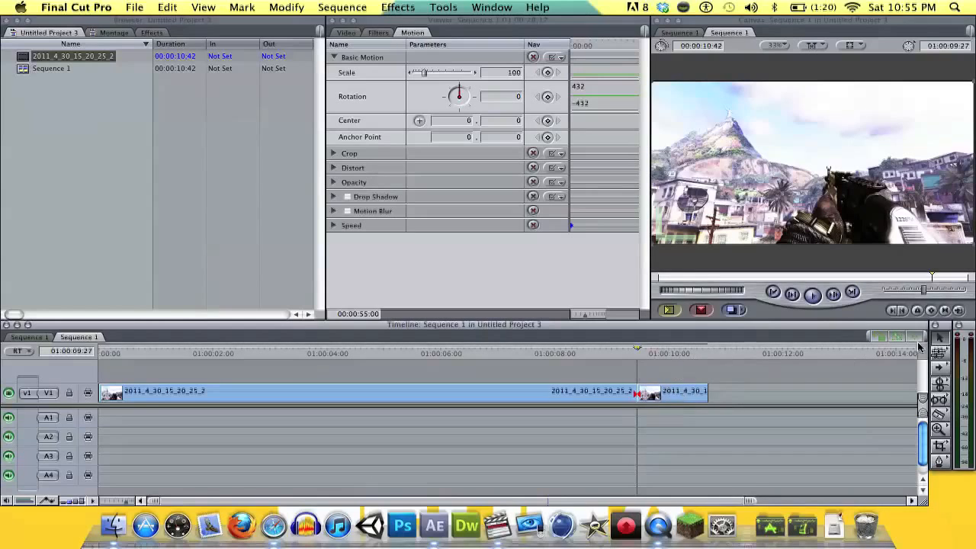
click(678, 394)
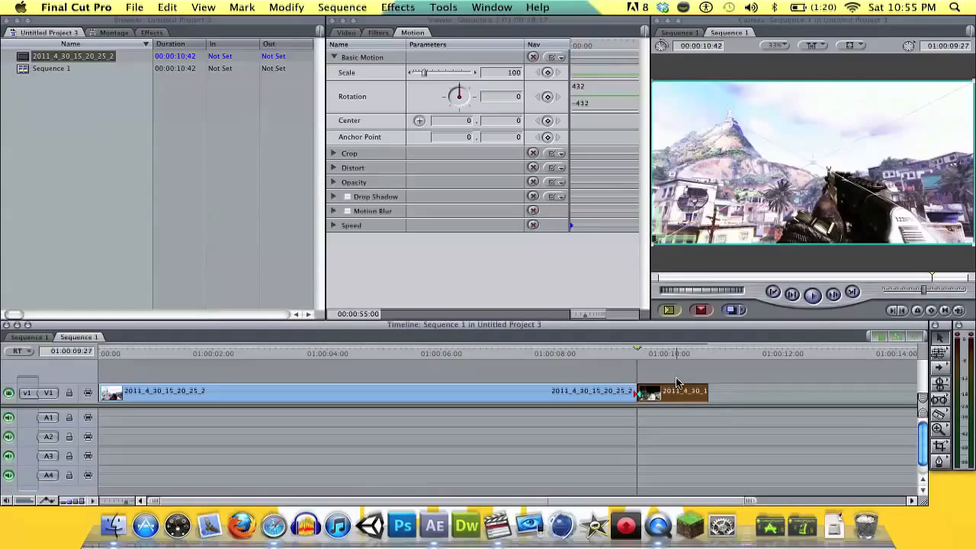
key(Delete)
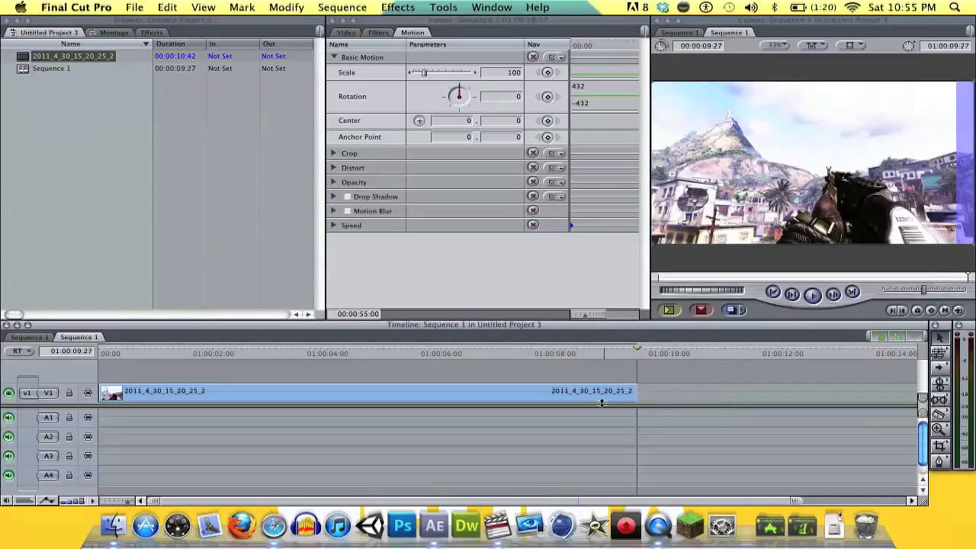
Undo the deletion and the cut of the V1 clip, and move the playhead to 01:00:06:36.
click(168, 8)
click(177, 30)
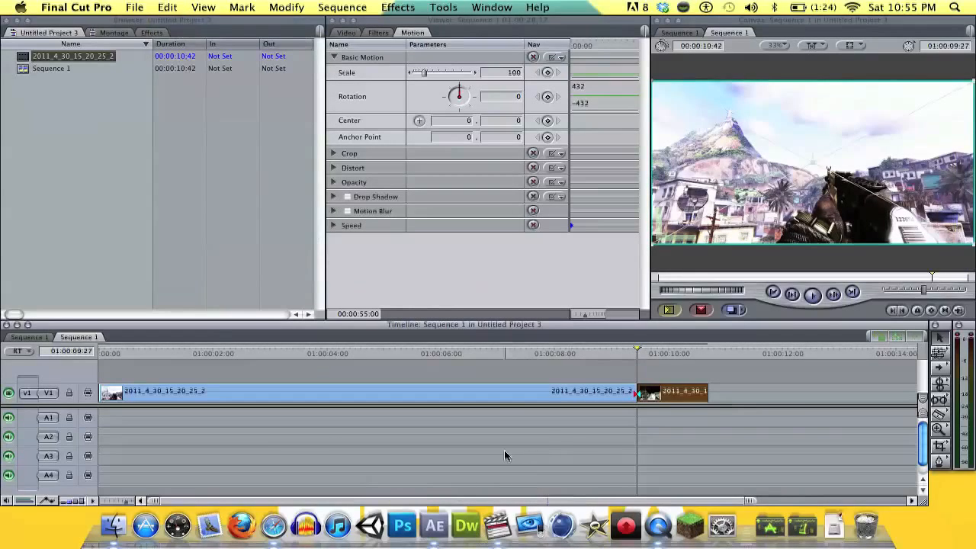
key(super+z)
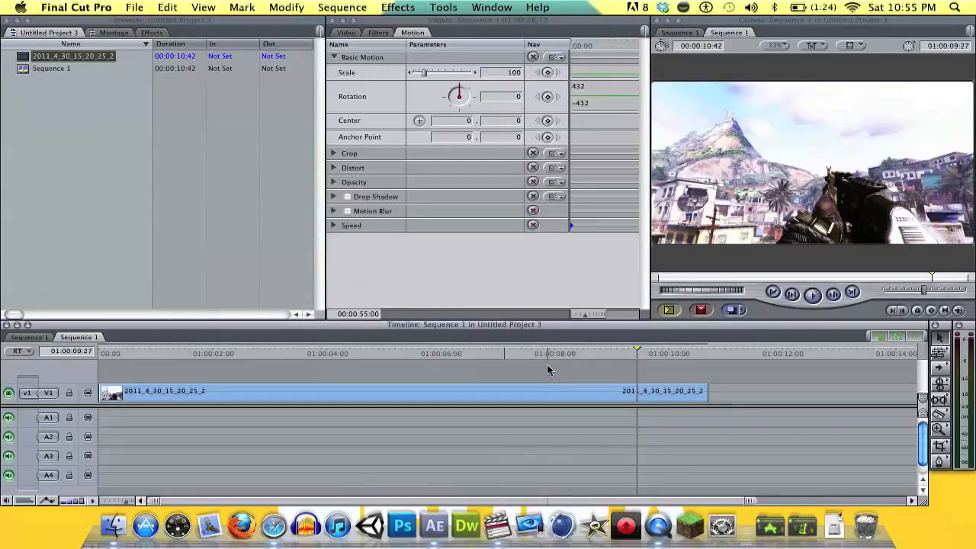
click(474, 353)
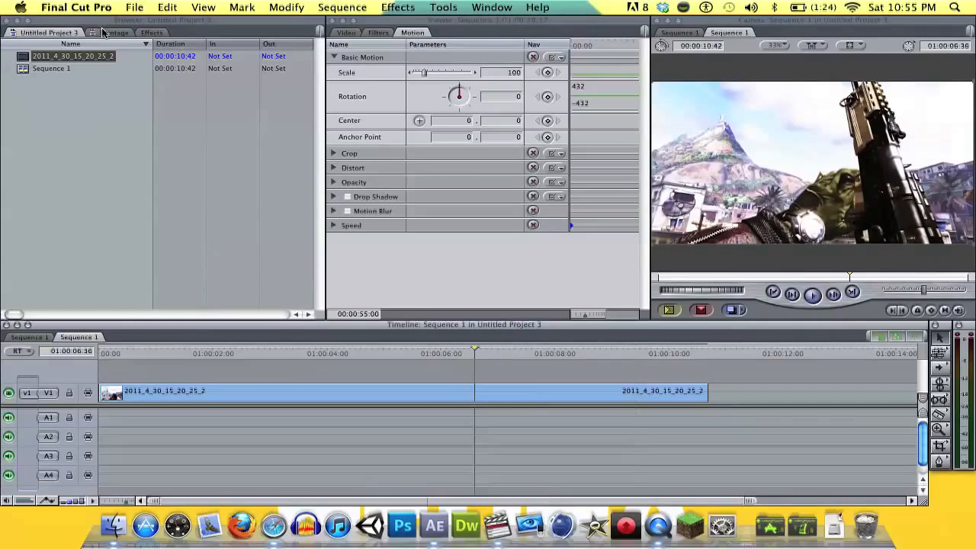
Import the song Hells Bells from the iTunes music library into the project.
click(135, 8)
mouse_move(246, 211)
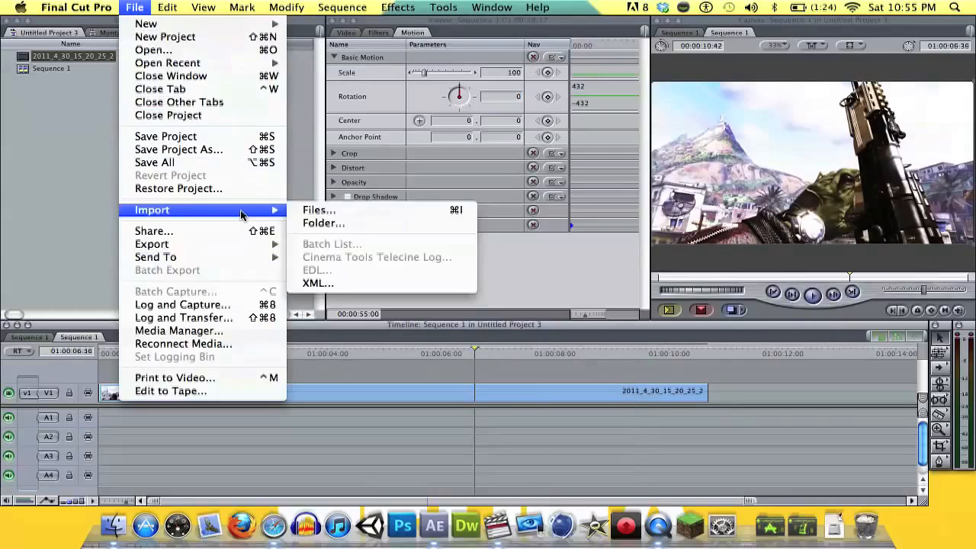
click(309, 210)
scroll(458, 207, down, 10)
scroll(459, 207, down, 3)
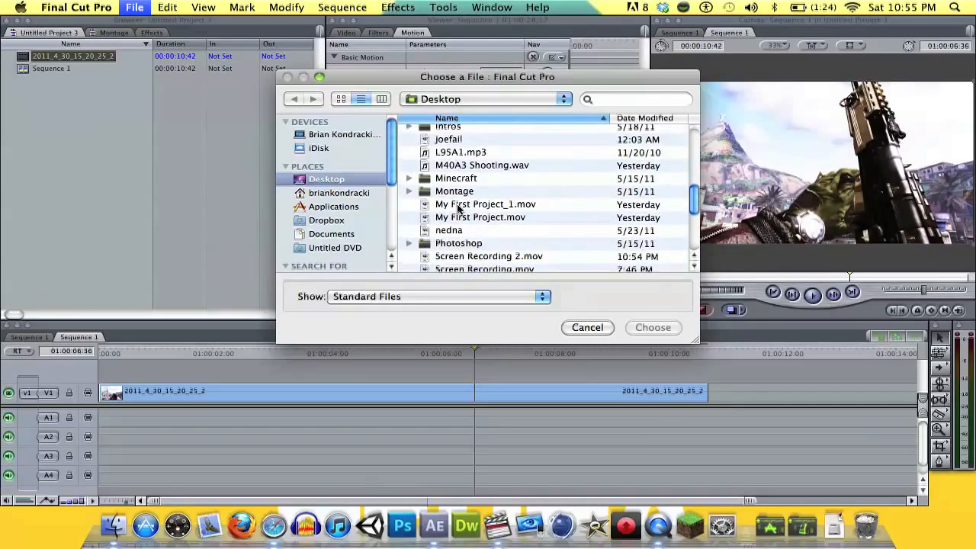
scroll(460, 206, down, 4)
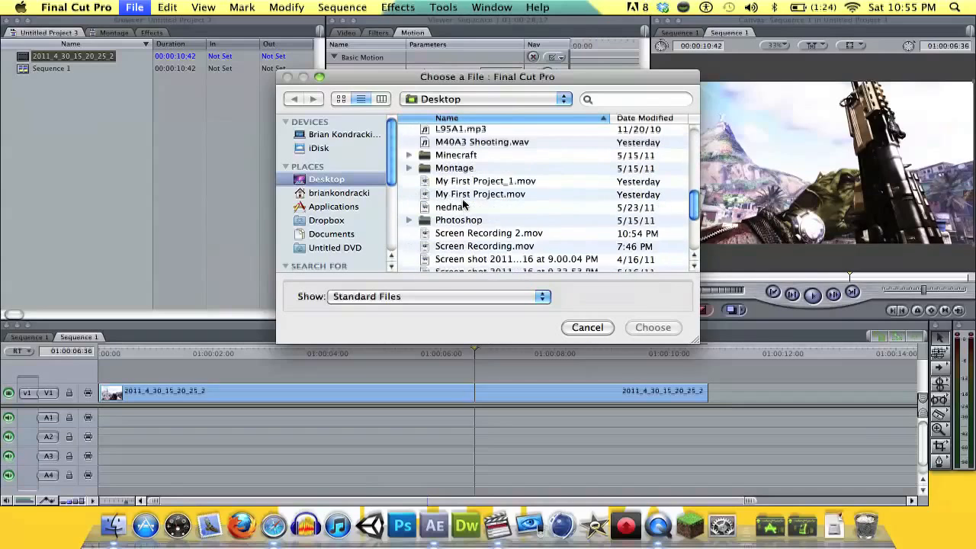
scroll(463, 202, down, 5)
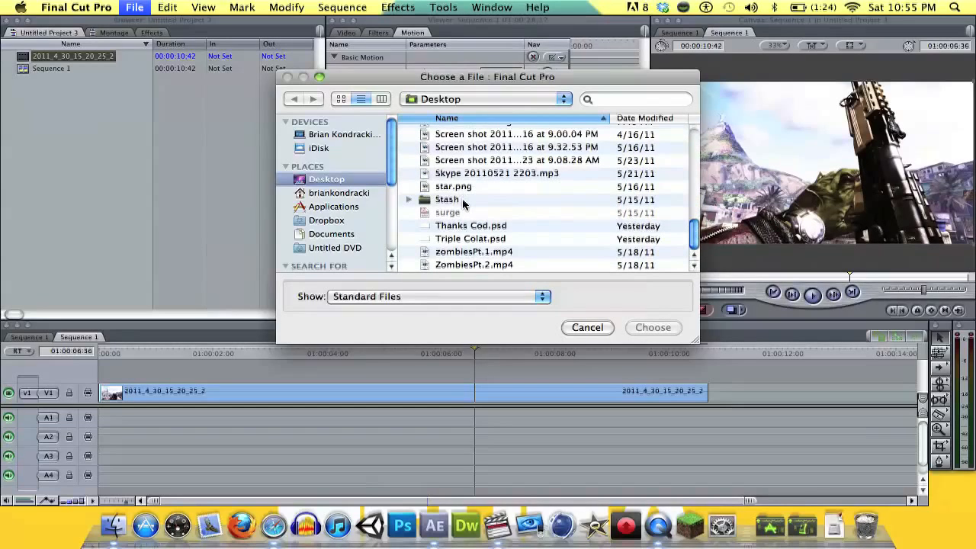
scroll(312, 220, down, 3)
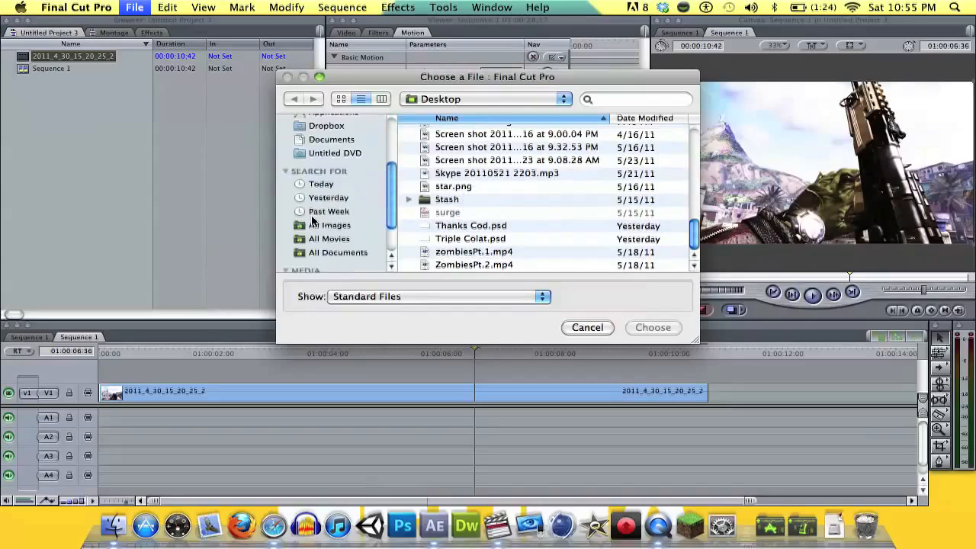
scroll(311, 244, down, 1)
scroll(312, 233, down, 3)
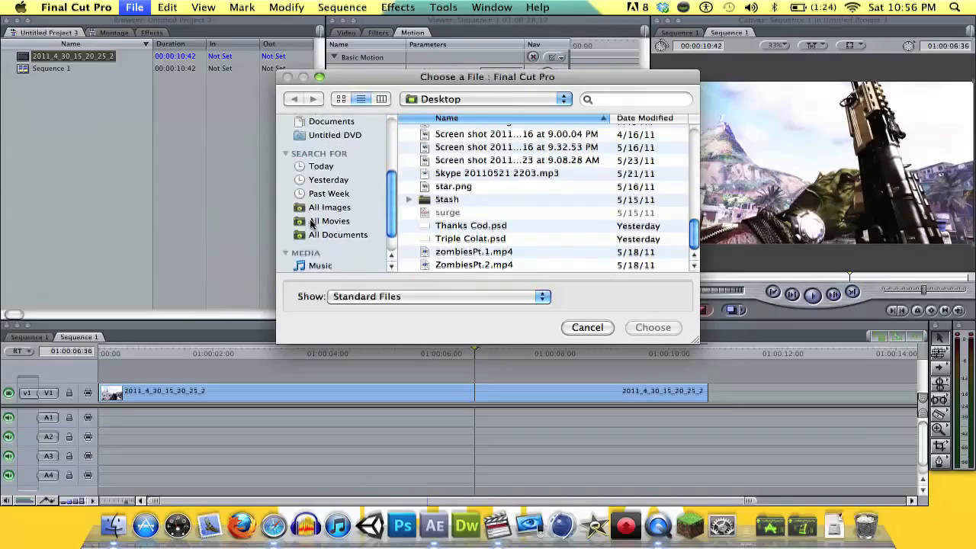
click(312, 239)
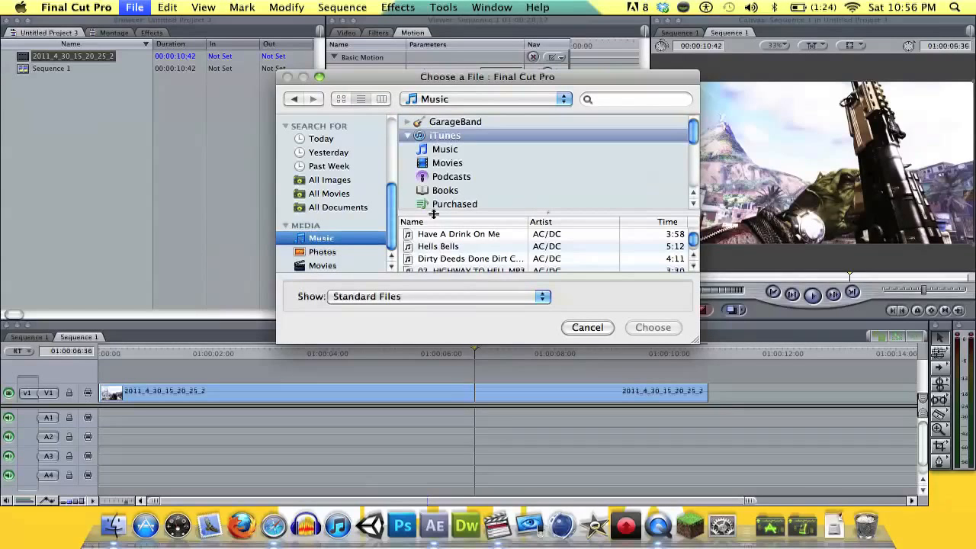
scroll(440, 242, down, 1)
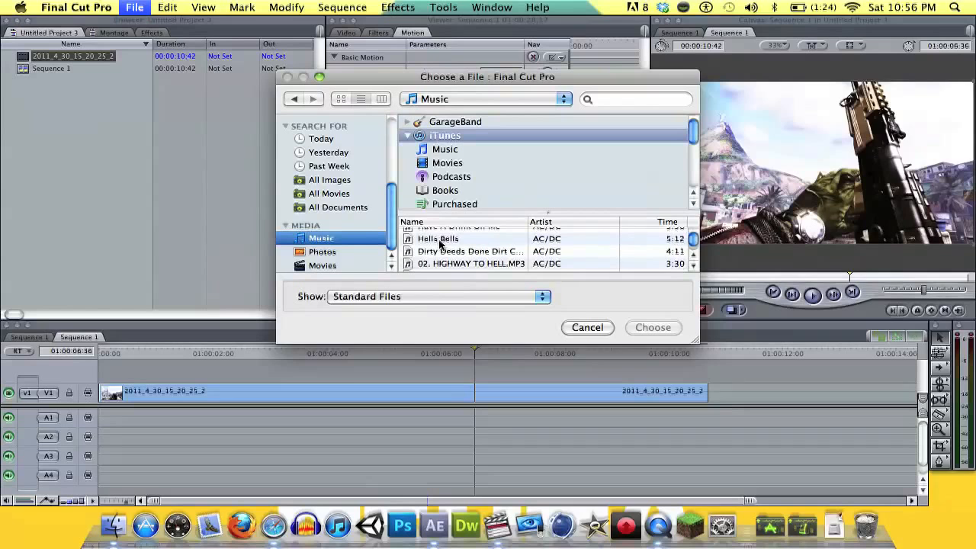
click(440, 239)
click(652, 327)
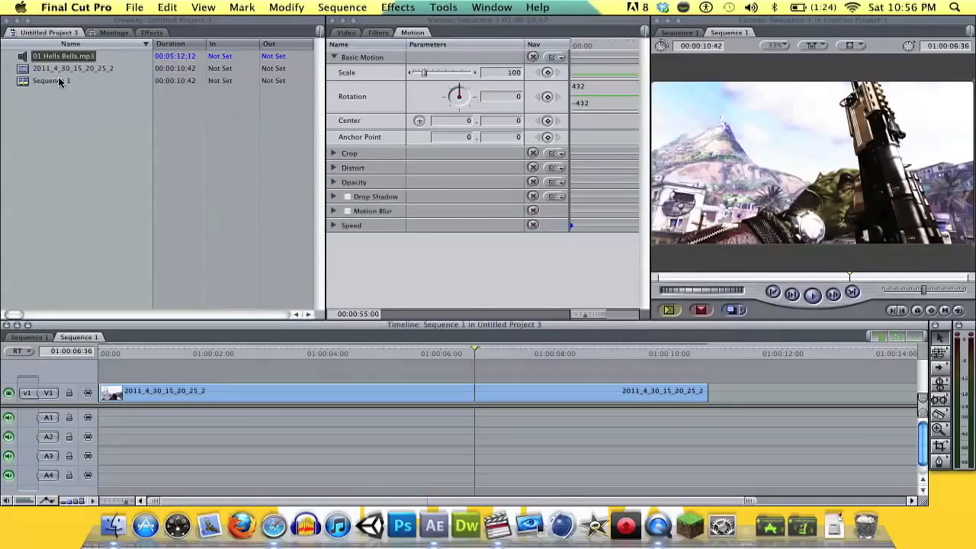
Place 01 Hells Bells.mp3 at the start of tracks A1 and A2 and remove the part beyond the video clip's end.
drag(23, 55, 118, 422)
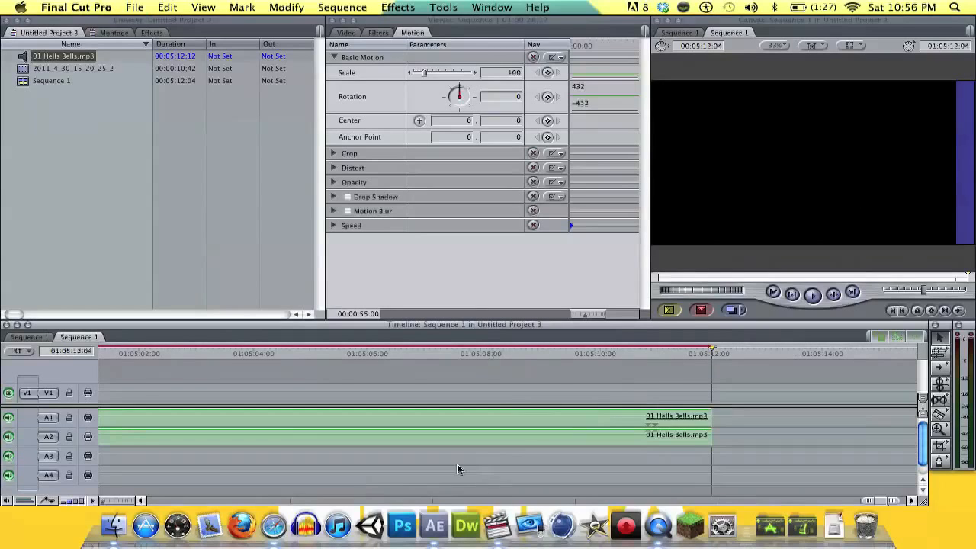
drag(881, 499, 200, 489)
key(b)
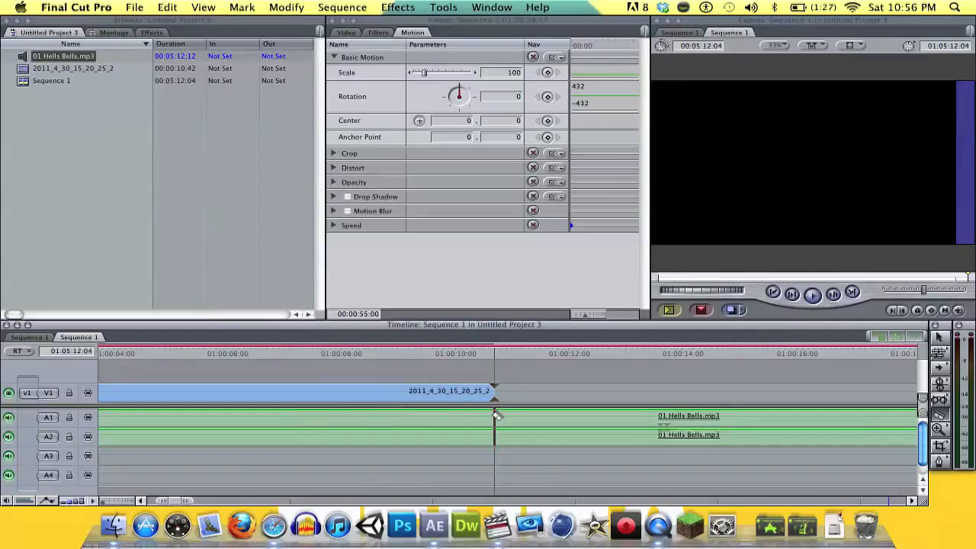
click(494, 416)
key(a)
click(539, 429)
key(Delete)
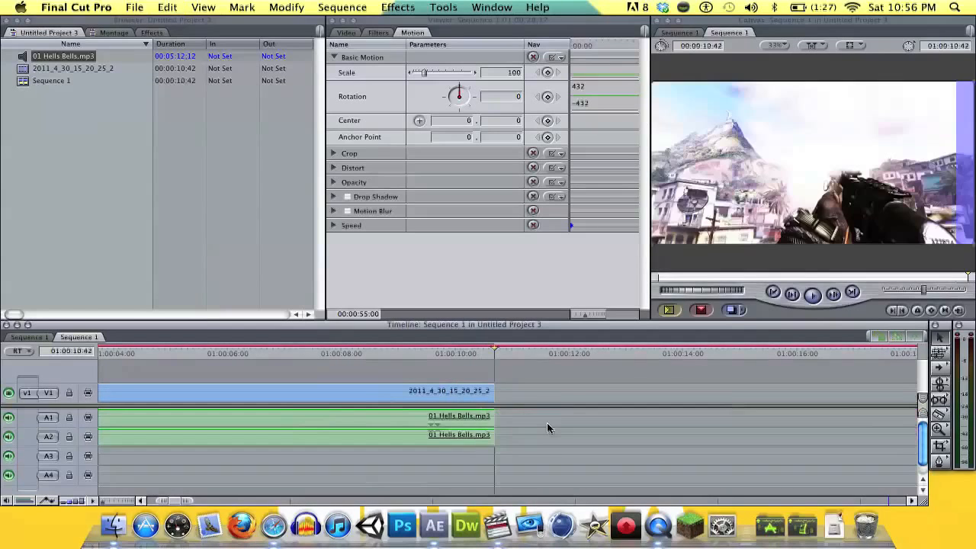
Select the trimmed song on A1 and A2 and render it, accepting the Unknown Project render folder.
click(308, 417)
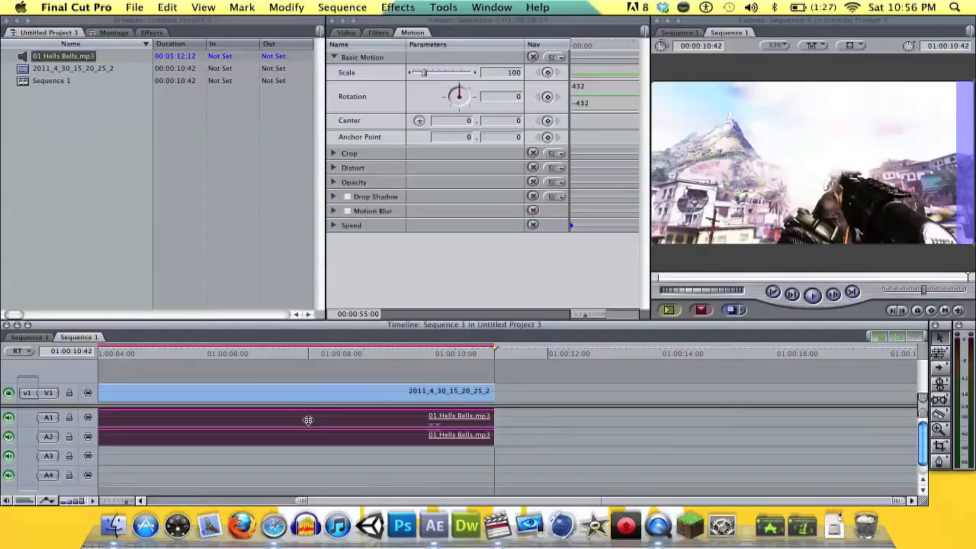
key(super+r)
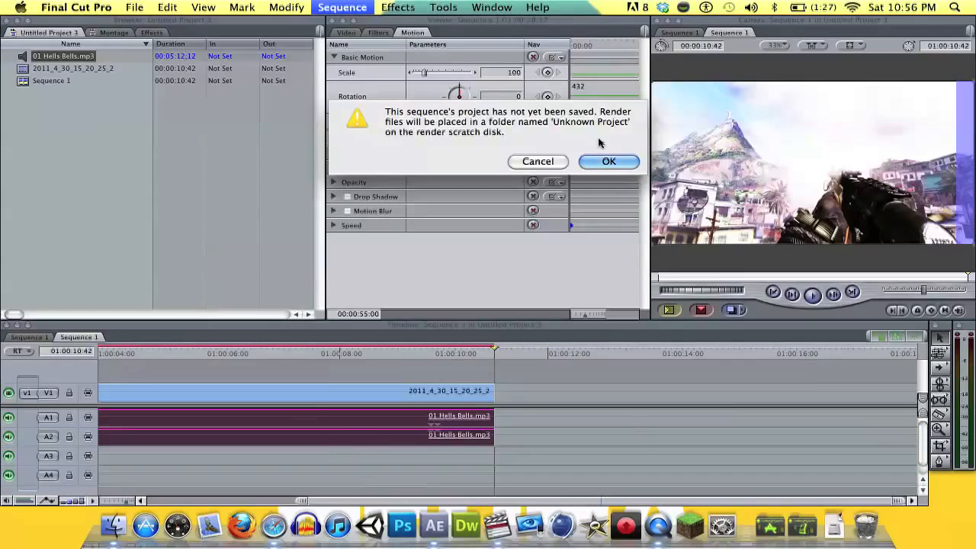
click(617, 162)
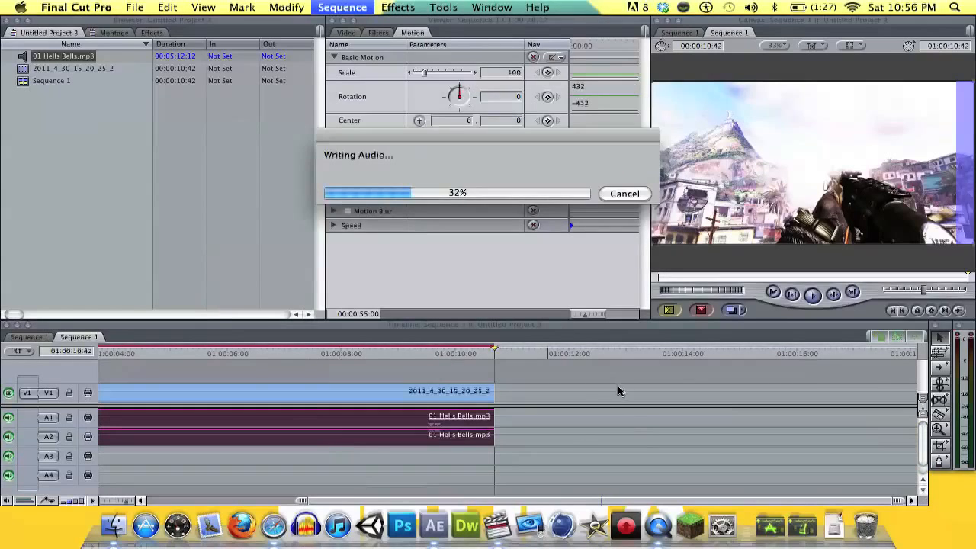
Play the sequence with its music from the beginning, scrub through it and return the playhead to the start.
drag(390, 349, 69, 360)
key(space)
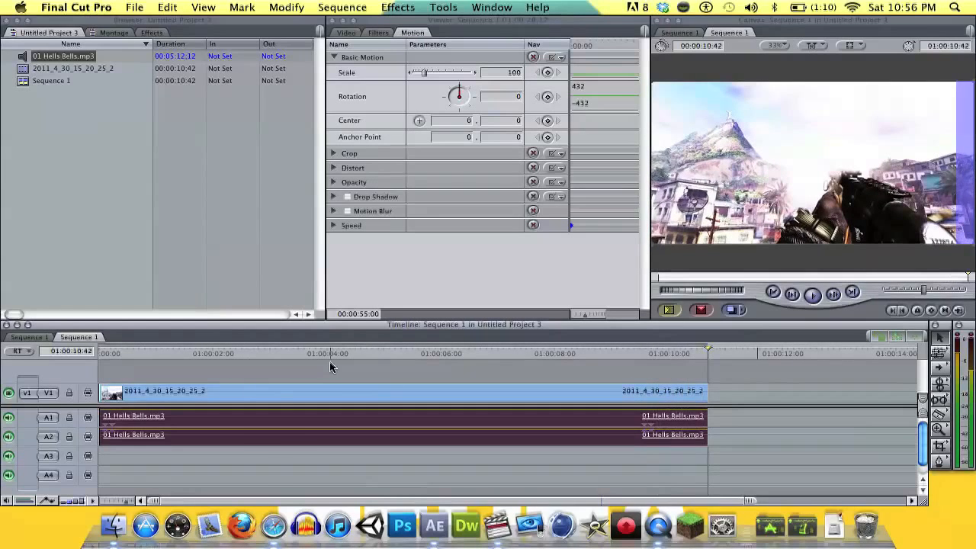
drag(302, 360, 515, 353)
drag(396, 361, 101, 358)
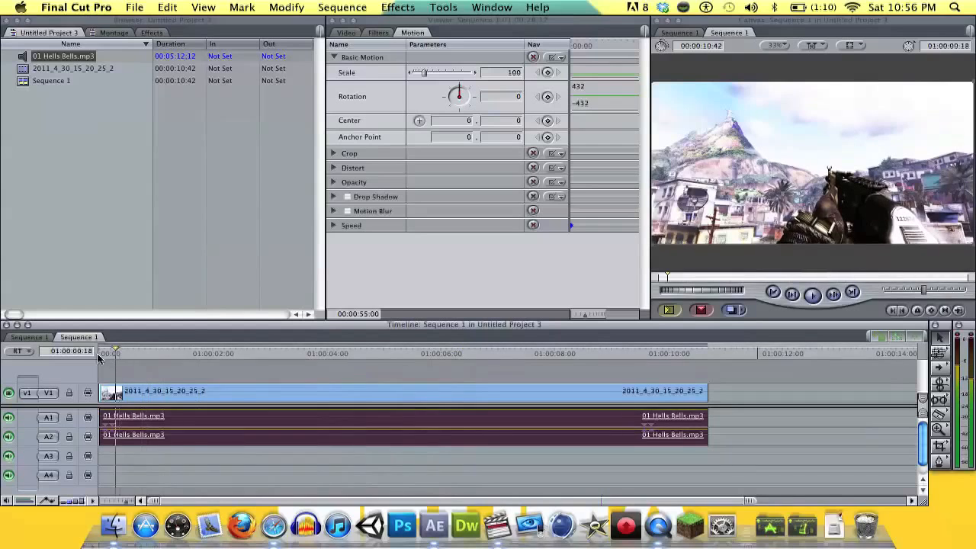
Start an export using QuickTime Conversion and name the movie file "tutorisl".
click(135, 7)
mouse_move(160, 243)
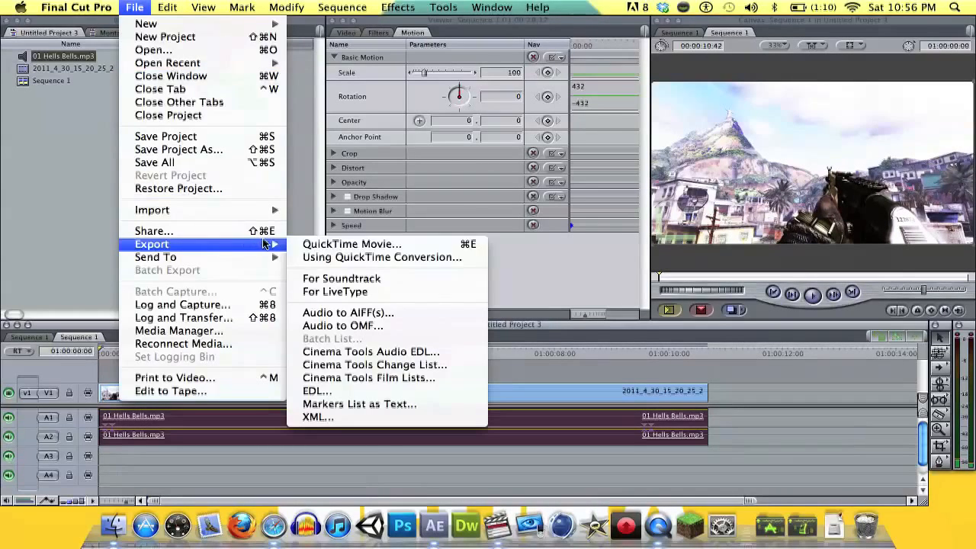
click(333, 258)
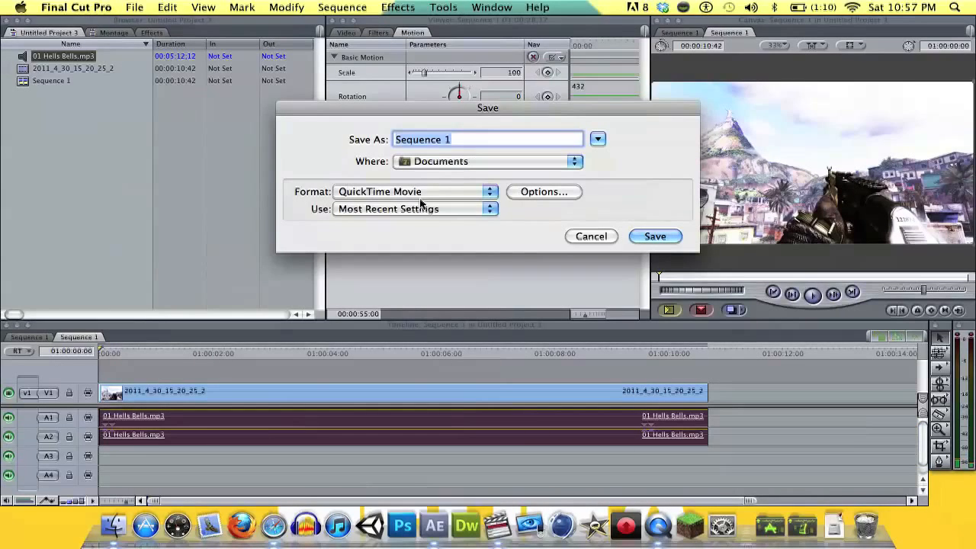
text(tutori)
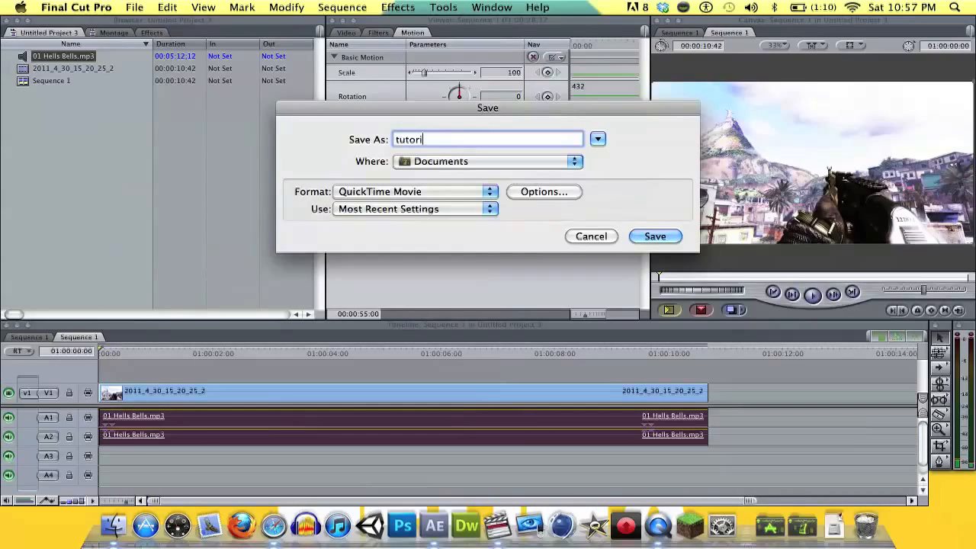
text(sl)
In the export's movie options, set the video dimensions to 1280 x 720 HD.
click(546, 191)
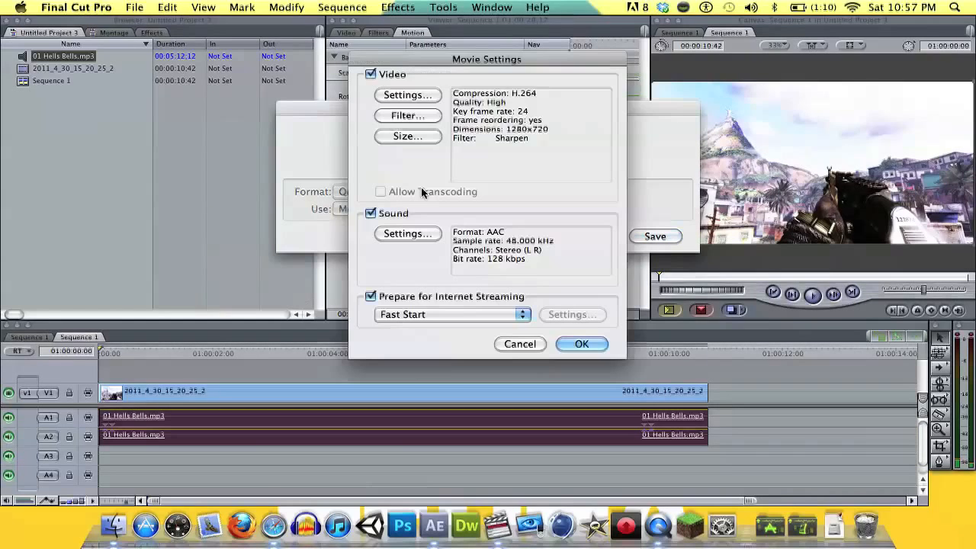
click(404, 137)
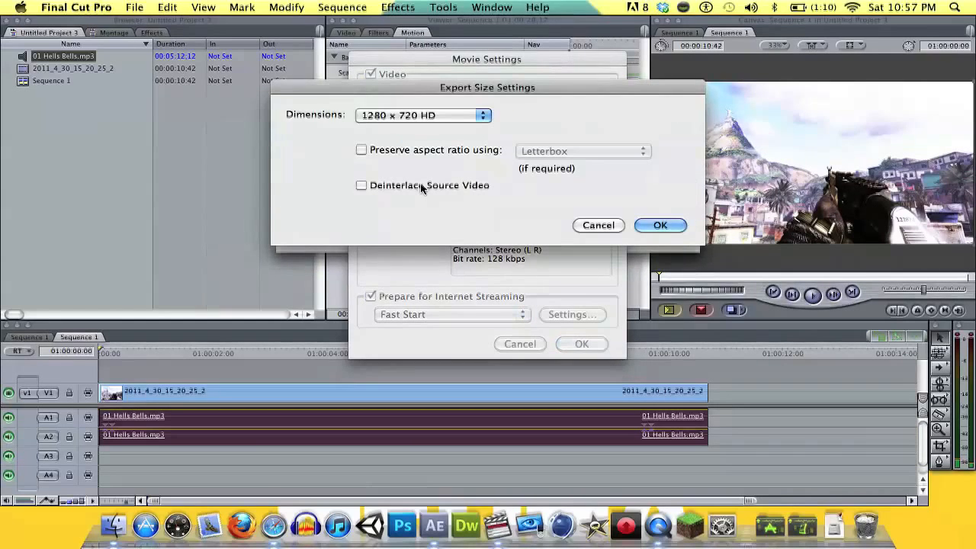
click(398, 115)
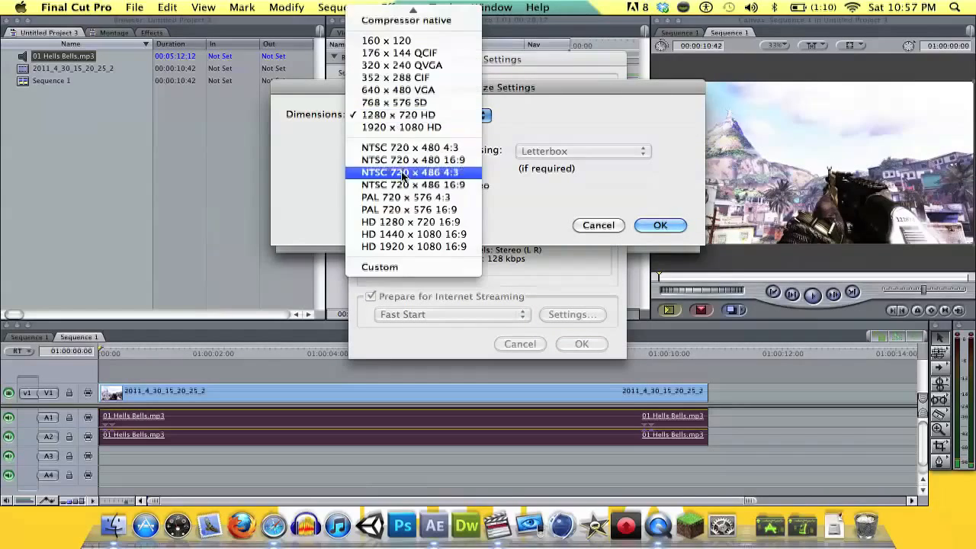
click(394, 116)
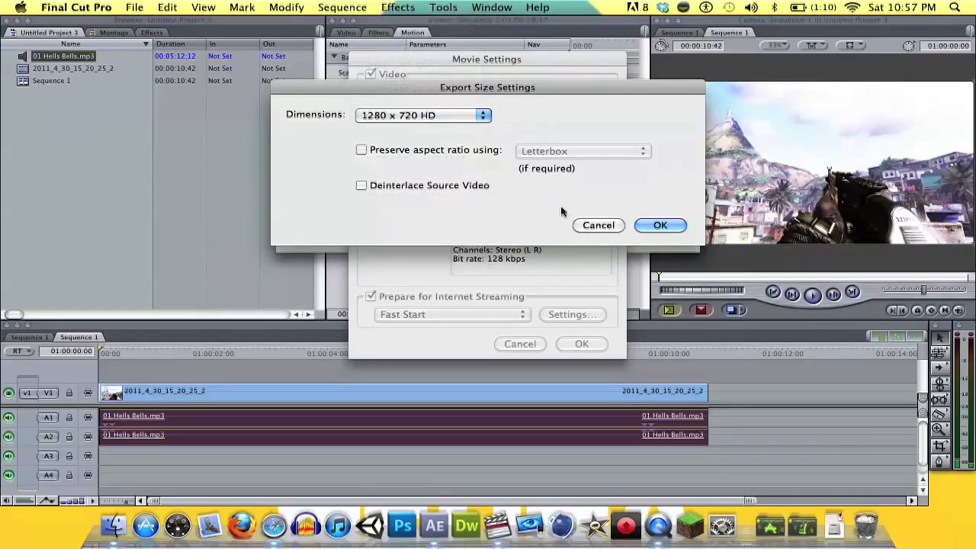
click(660, 225)
Review the H.264 video compression settings, try different compressor quality levels and accept High quality.
click(393, 101)
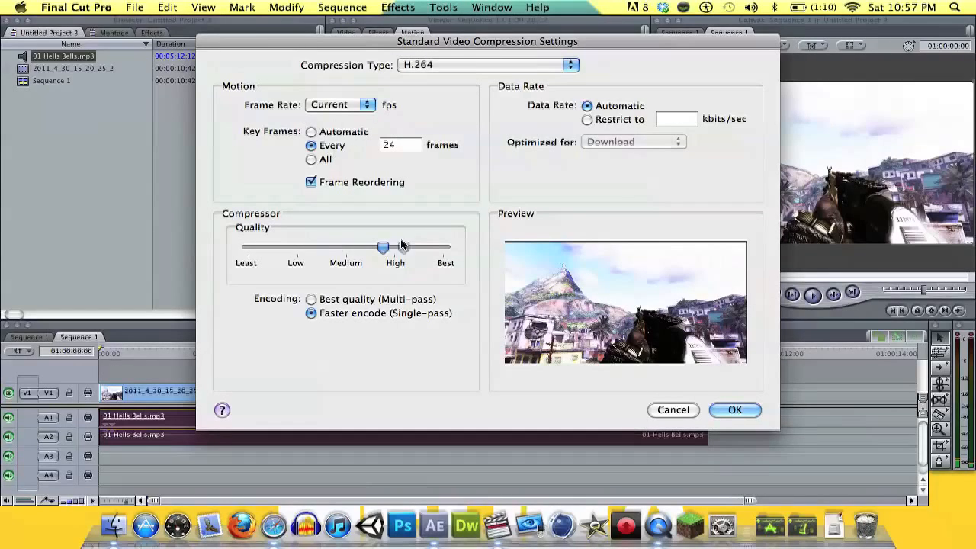
drag(378, 248, 391, 248)
click(447, 248)
mouse_move(444, 248)
mouse_down()
mouse_move(344, 253)
mouse_move(401, 262)
mouse_move(380, 251)
mouse_up()
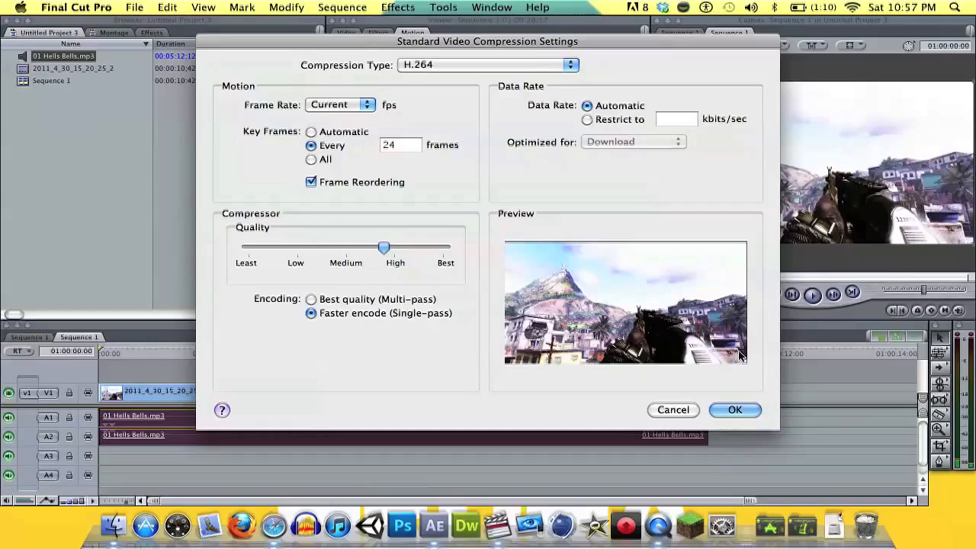
click(753, 409)
Accept the Sharpen filter at 1 - least and the AAC stereo sound settings at 48.000 kHz, and confirm the movie settings.
click(386, 116)
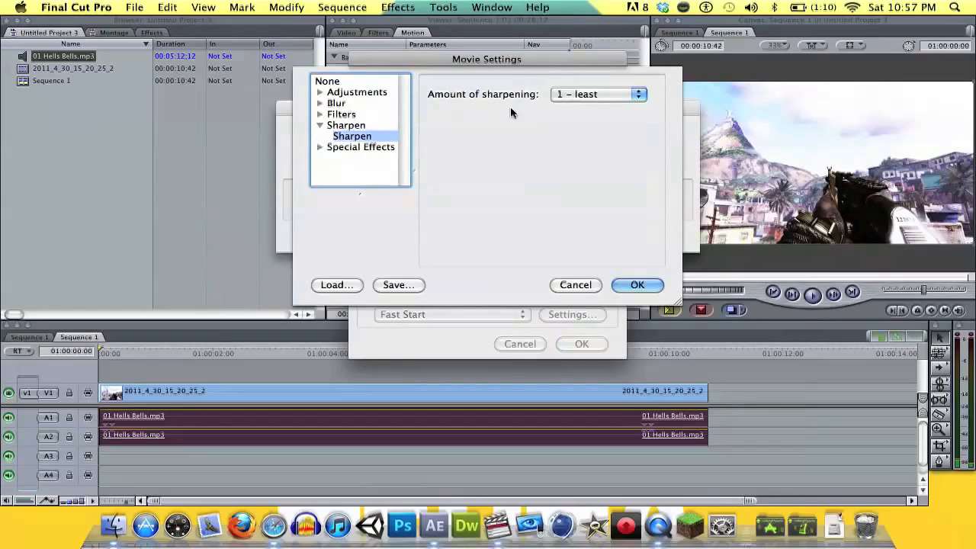
click(635, 285)
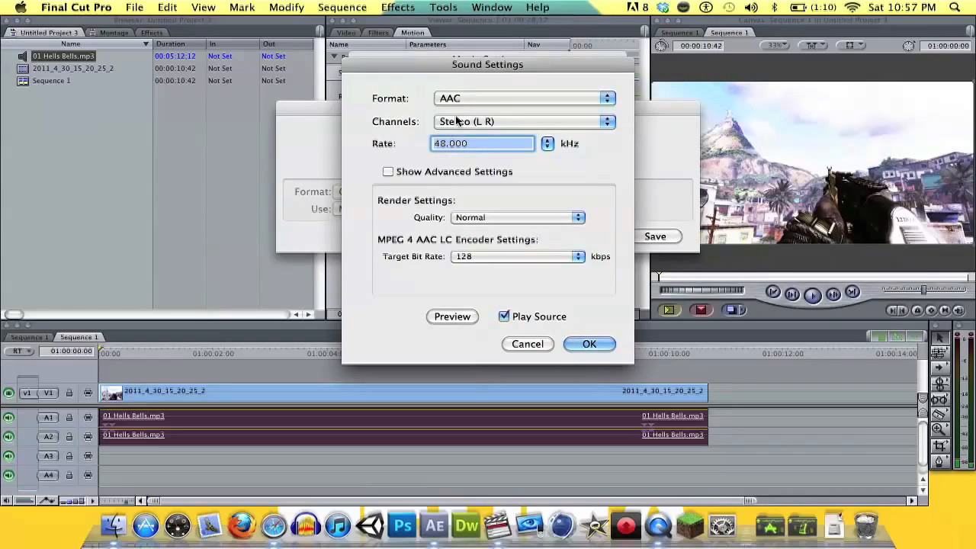
click(589, 344)
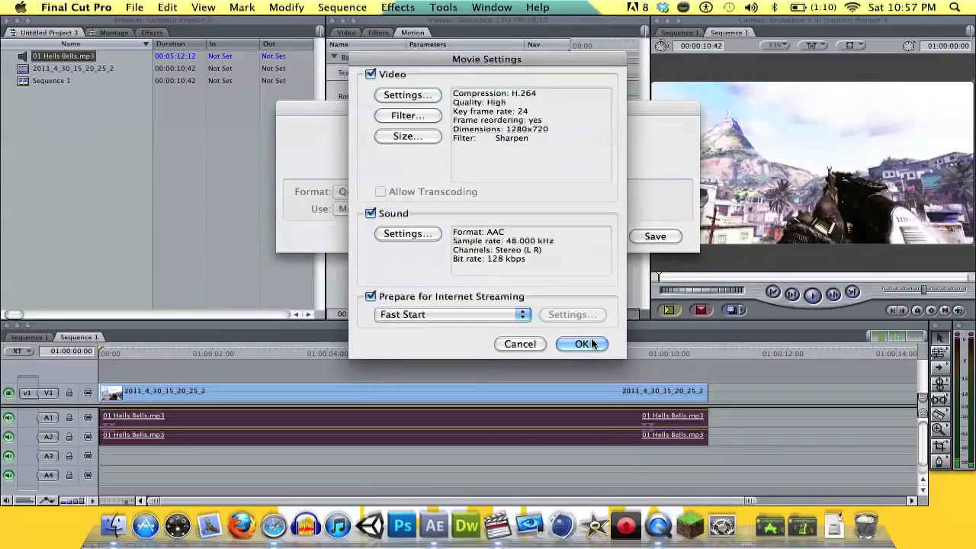
click(580, 344)
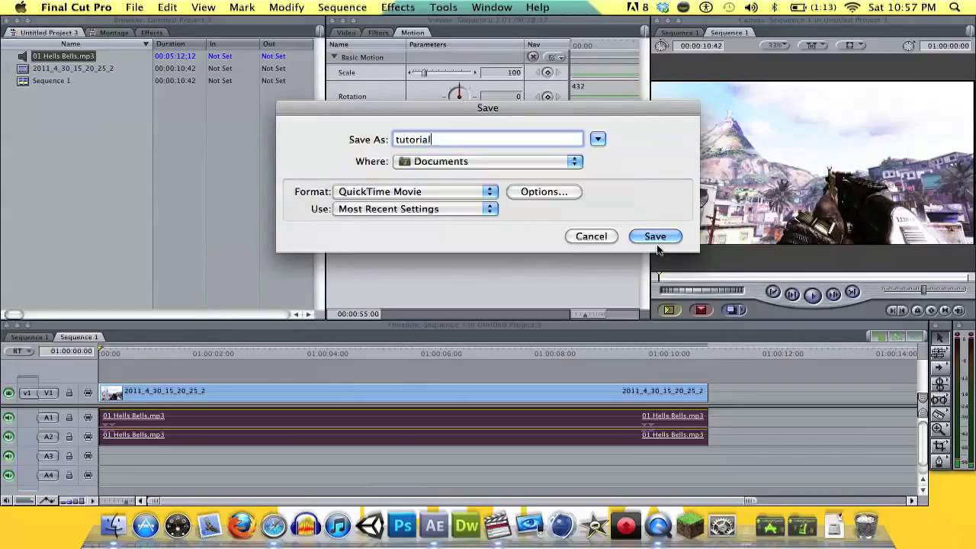
Save the QuickTime movie to the Desktop under the name "tutorial".
click(457, 162)
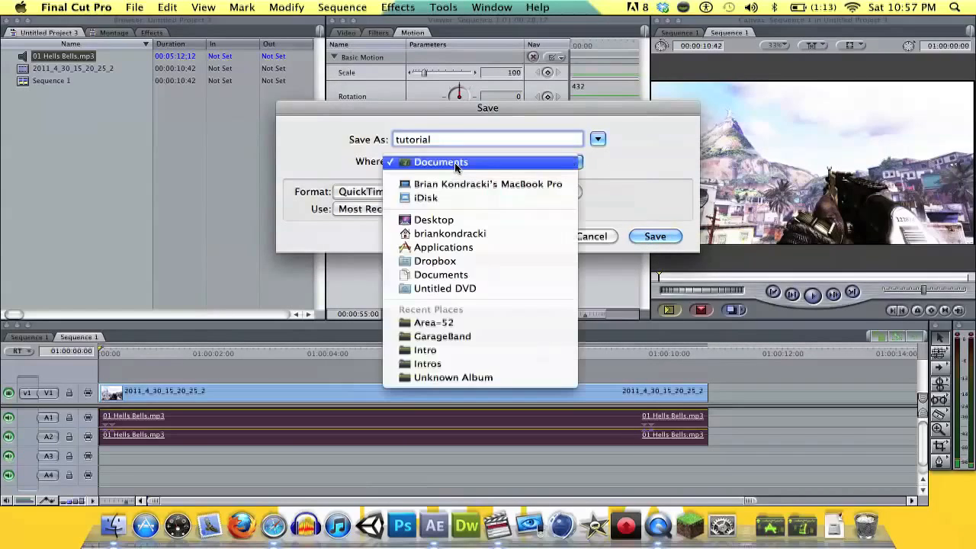
click(463, 219)
click(654, 236)
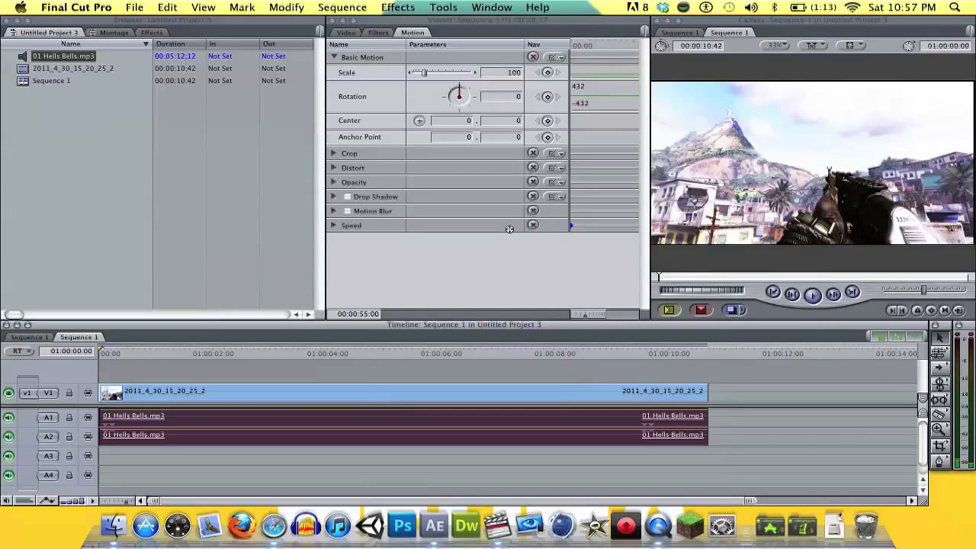